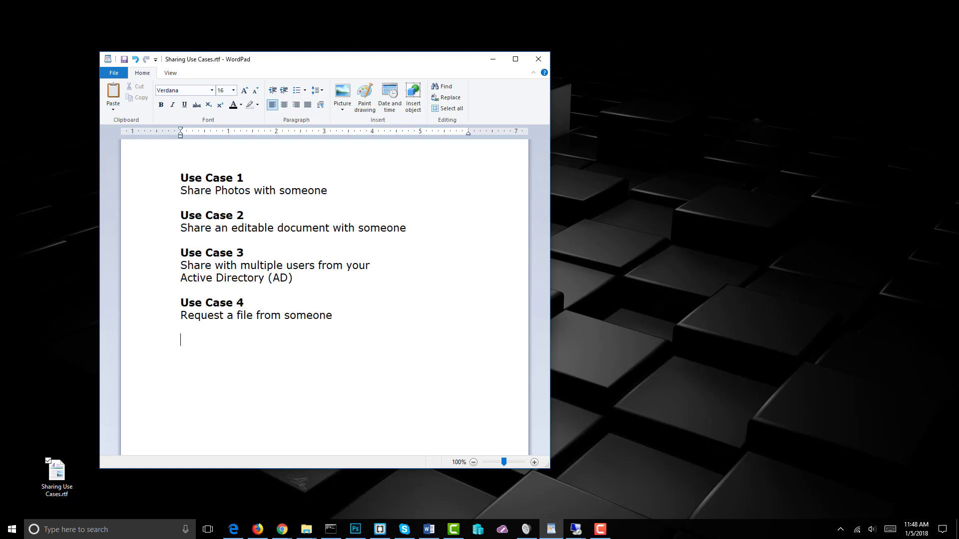
Minimize the WordPad use-case notes and bring up the Beach Photos folder showing its 12 JPEGs
left_click(493, 58)
mouse_move(306, 529)
left_click(327, 499)
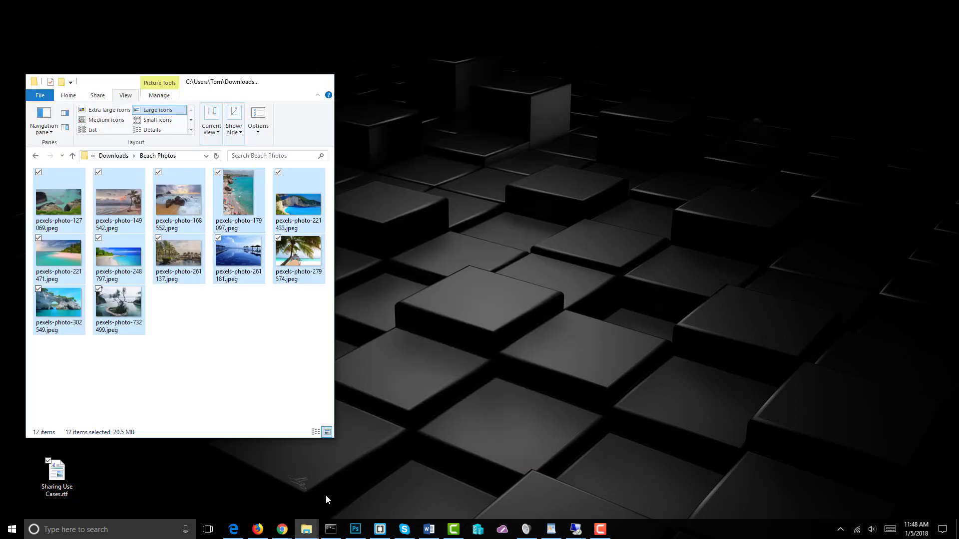
Deselect the photos, check the empty Mailinator inbox in Firefox, then minimize Firefox
left_click(254, 377)
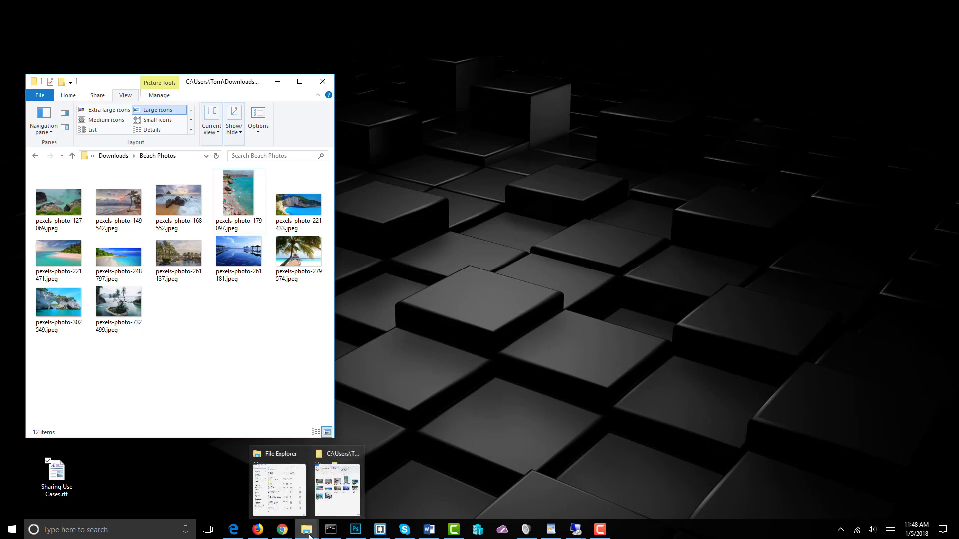
mouse_move(258, 530)
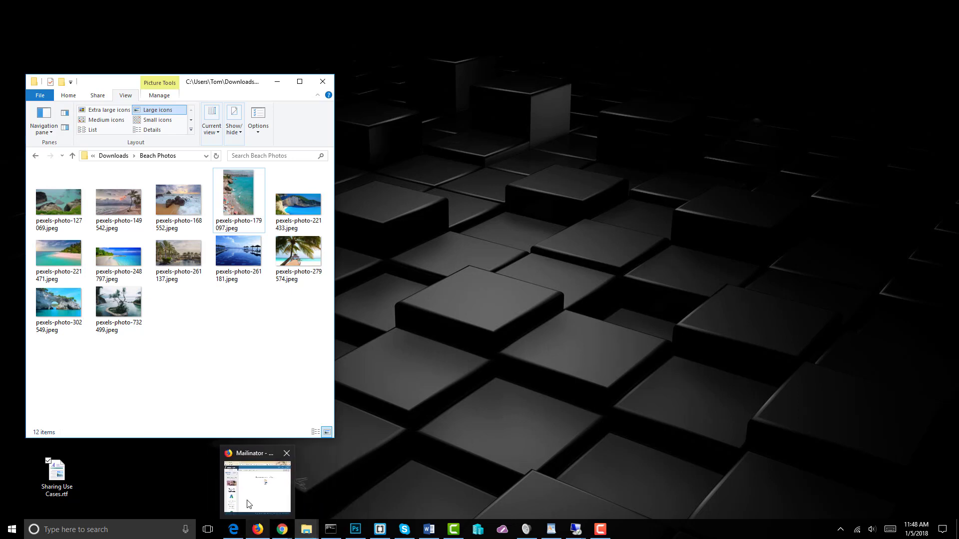
left_click(270, 492)
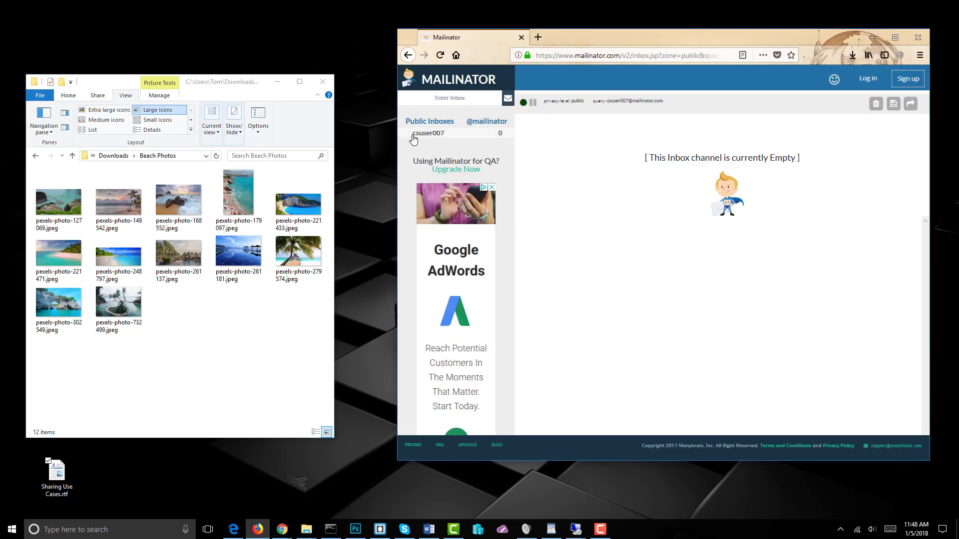
left_click(872, 38)
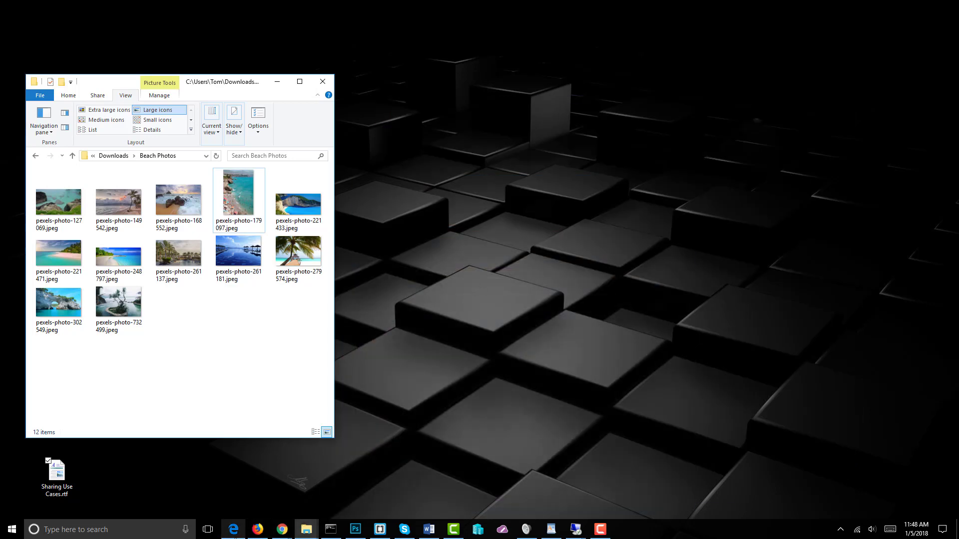
Sign in to the ACME CO CentreStack portal in Edge with the account username and password
left_click(238, 534)
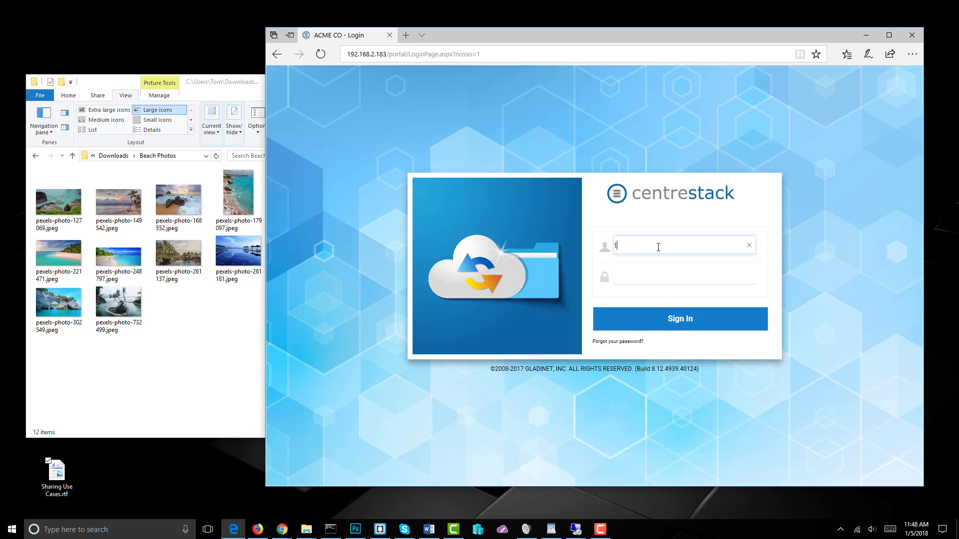
key("Tab")
key("Return")
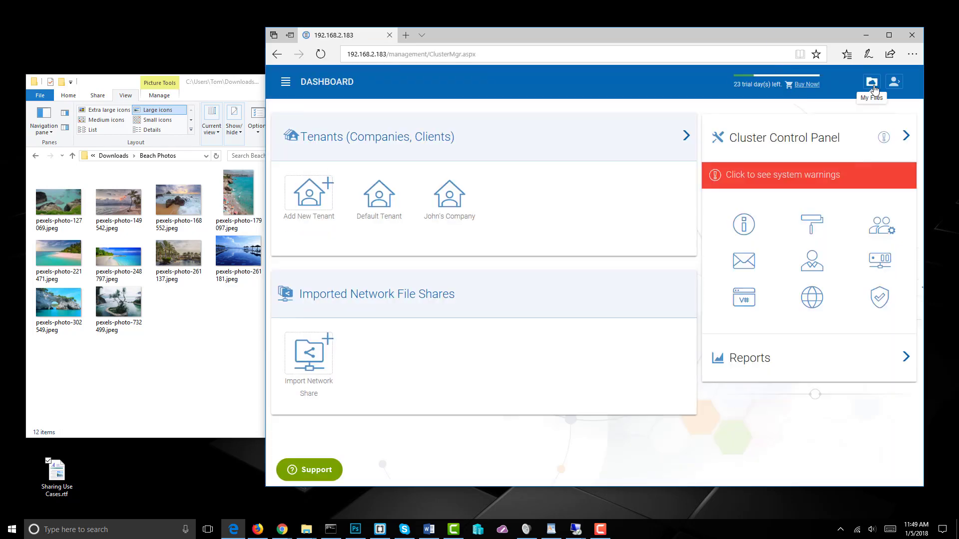
Open My Files > Pictures and drag all 12 beach photos (20.6 MB) from Explorer onto Drop Files Here
left_click(873, 85)
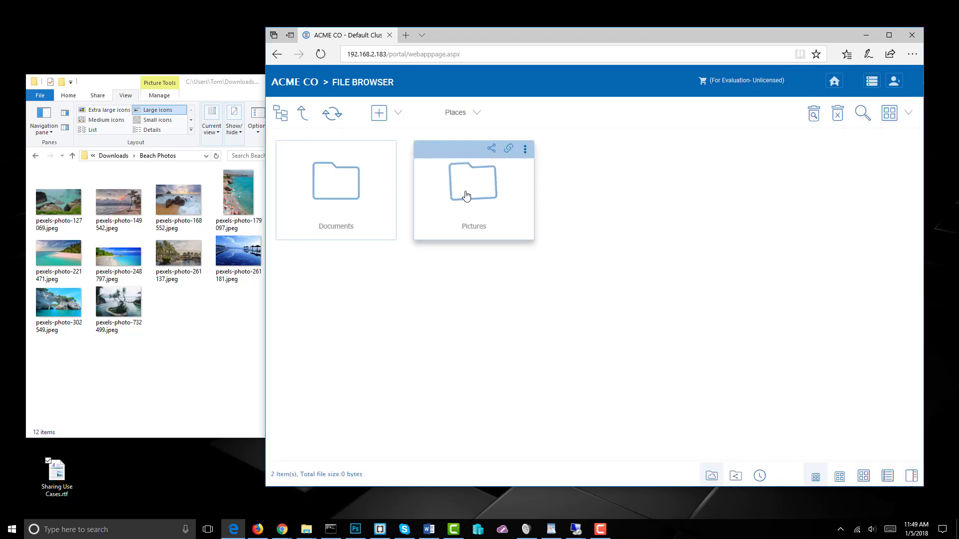
double_click(470, 193)
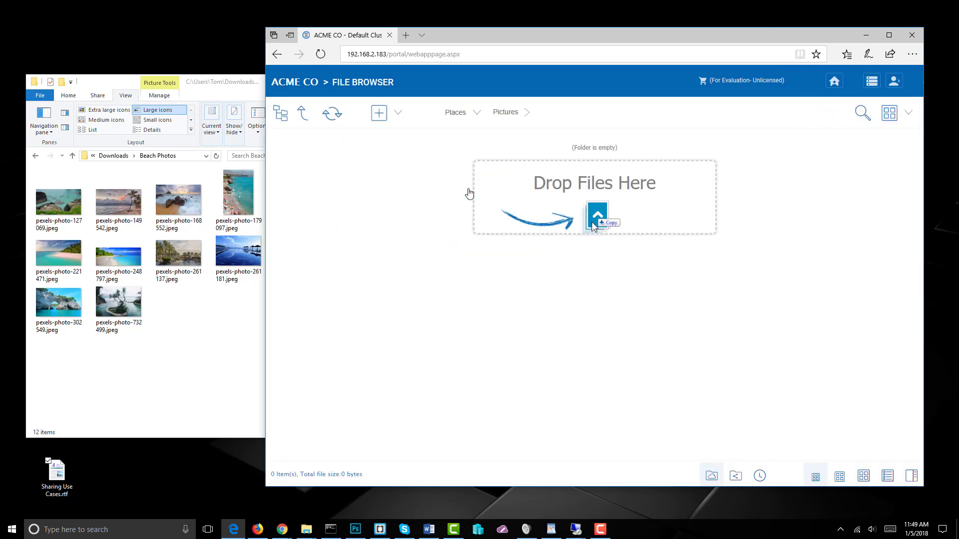
left_click_drag(48, 370, 290, 162)
left_click_drag(245, 210, 585, 300)
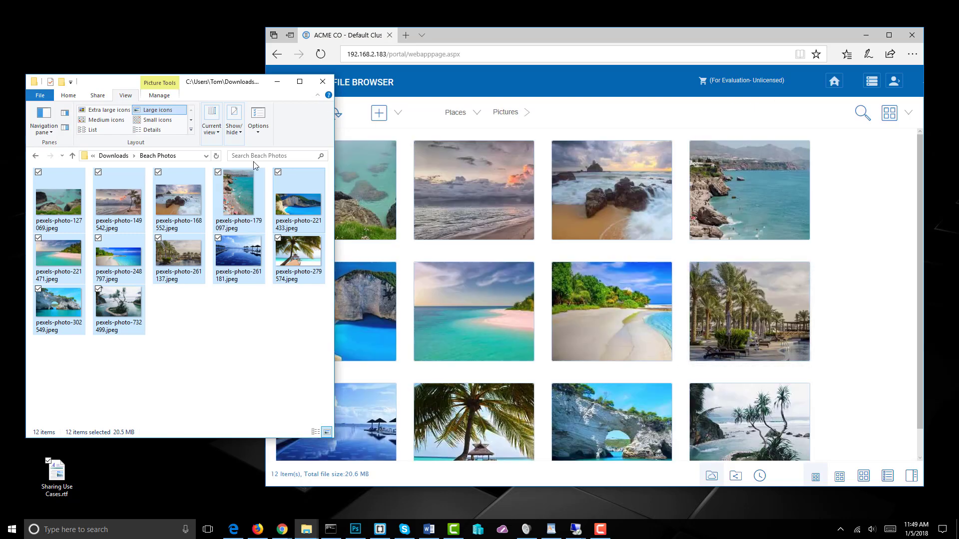
Minimize Explorer, go up to the top level, and open sharing for the Pictures folder
left_click(277, 81)
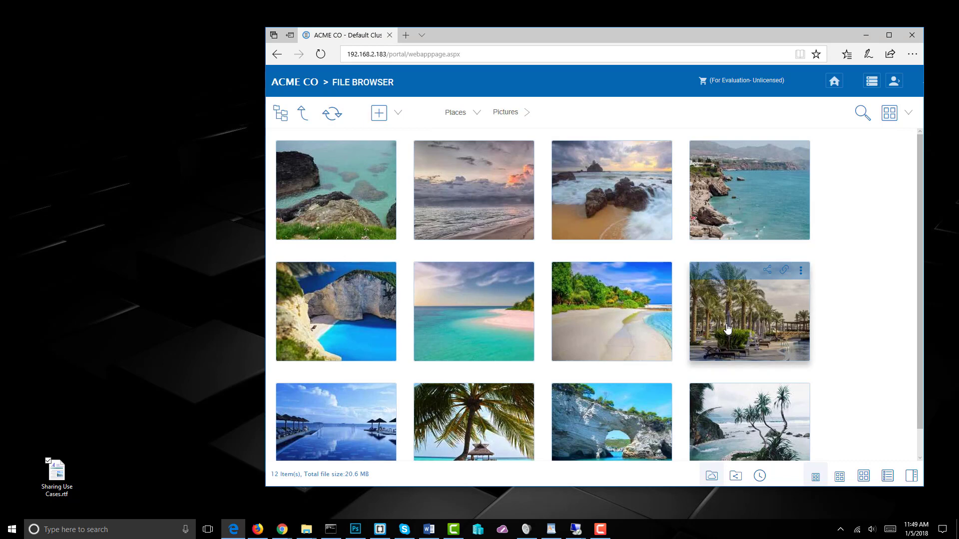
mouse_move(288, 201)
left_click(302, 116)
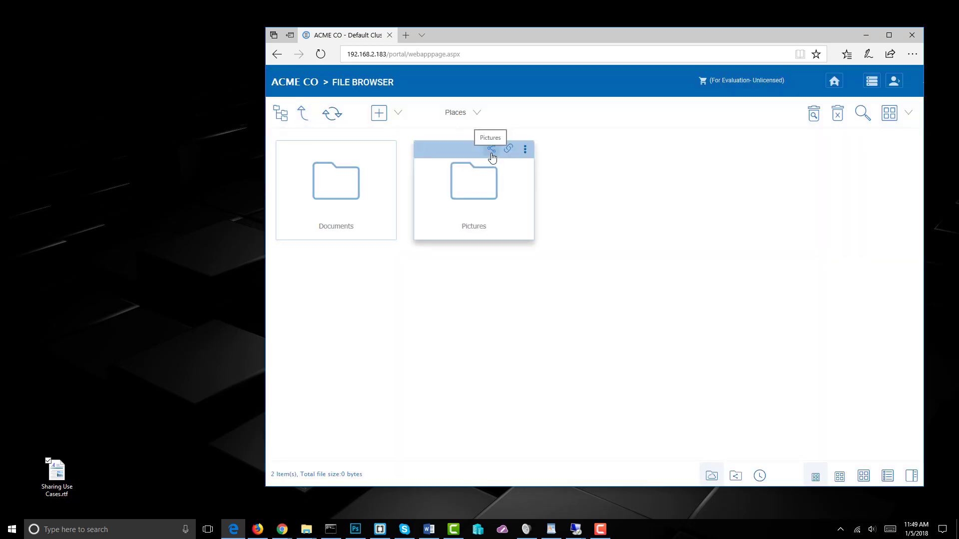
left_click(492, 150)
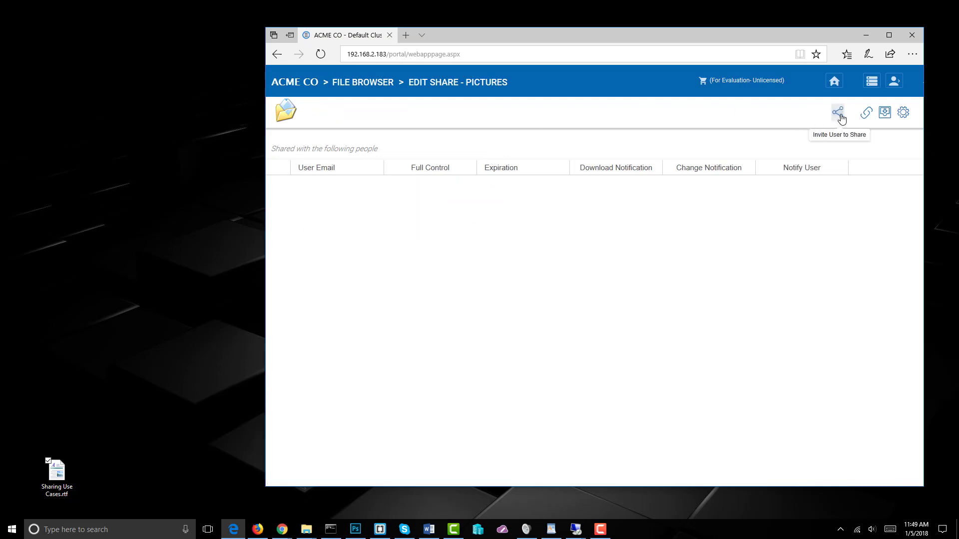
Invite the Mailinator test inbox address to the Pictures share with the note 'Please review these photos.'
left_click(839, 114)
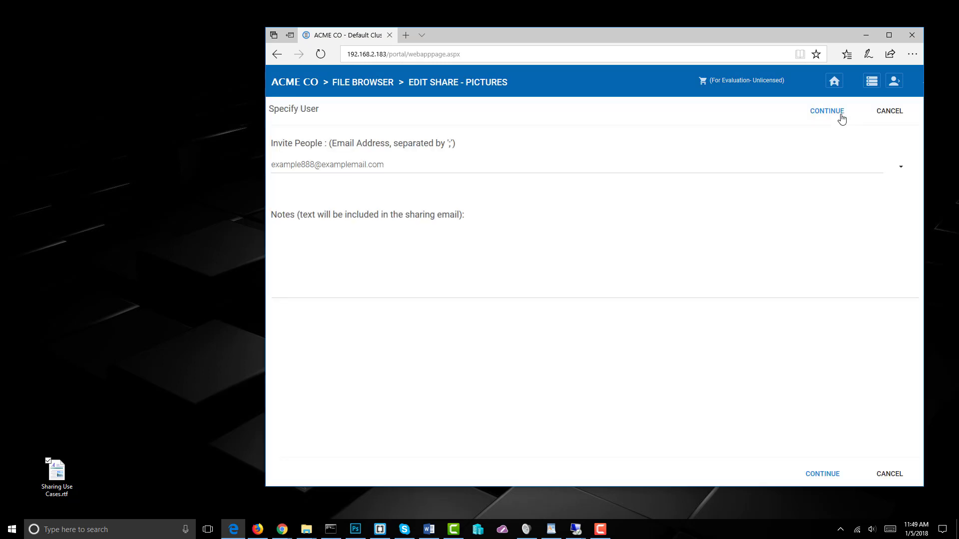
left_click(406, 165)
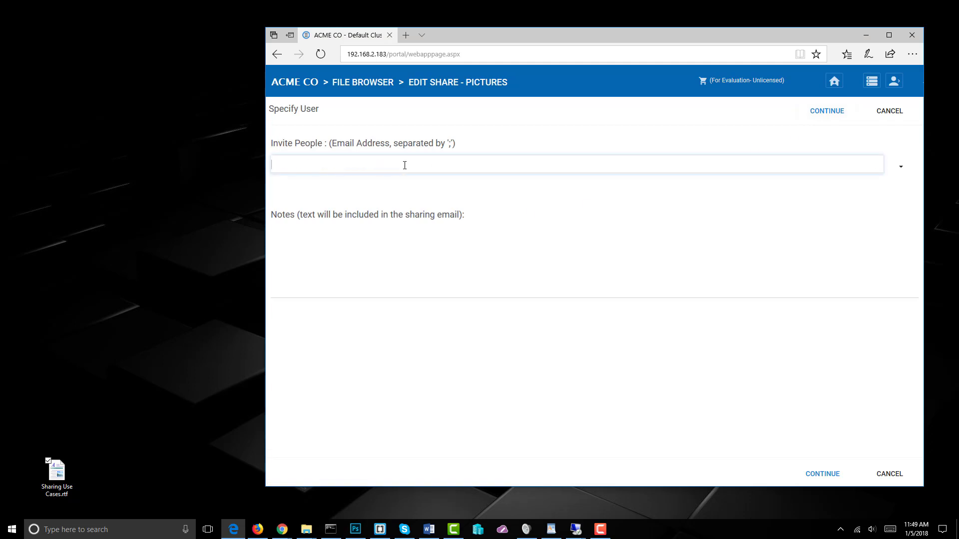
left_click(258, 529)
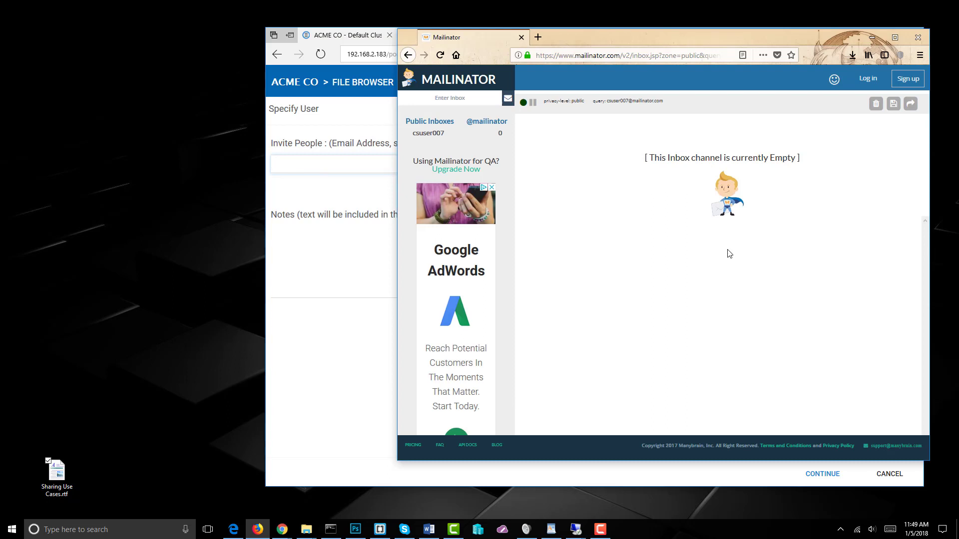
key("alt+Tab")
type("c")
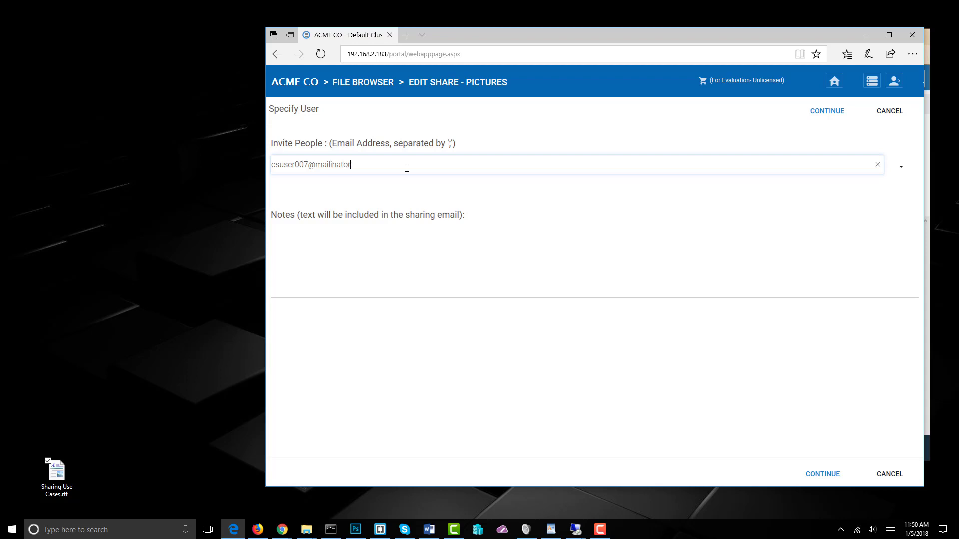
key("Tab")
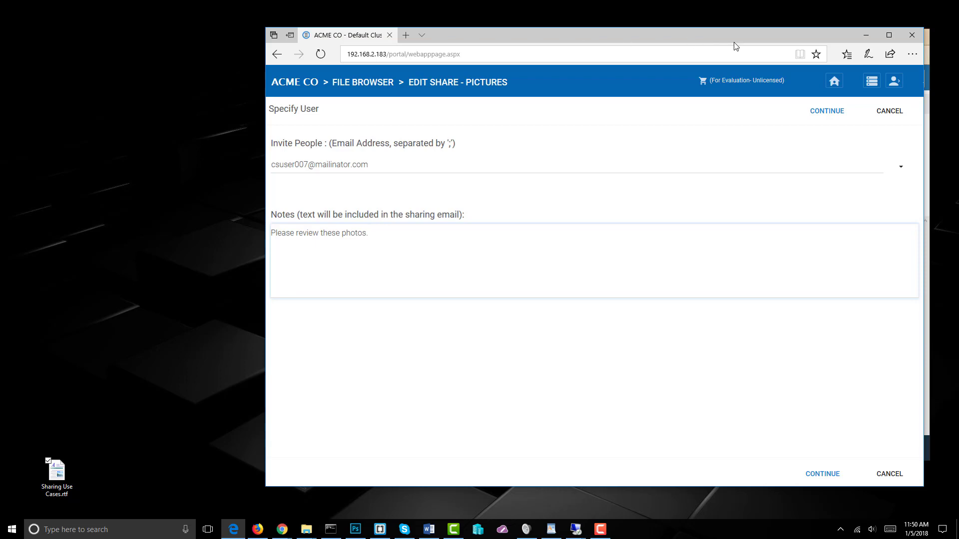
left_click(826, 113)
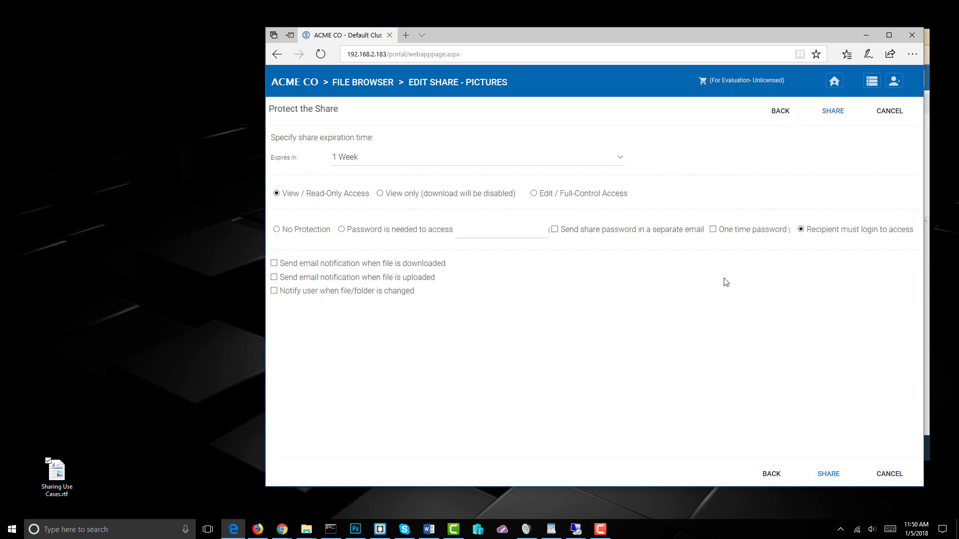
Require the suggested password, send it in a separate email, and create the share
left_click(342, 230)
left_click(479, 231)
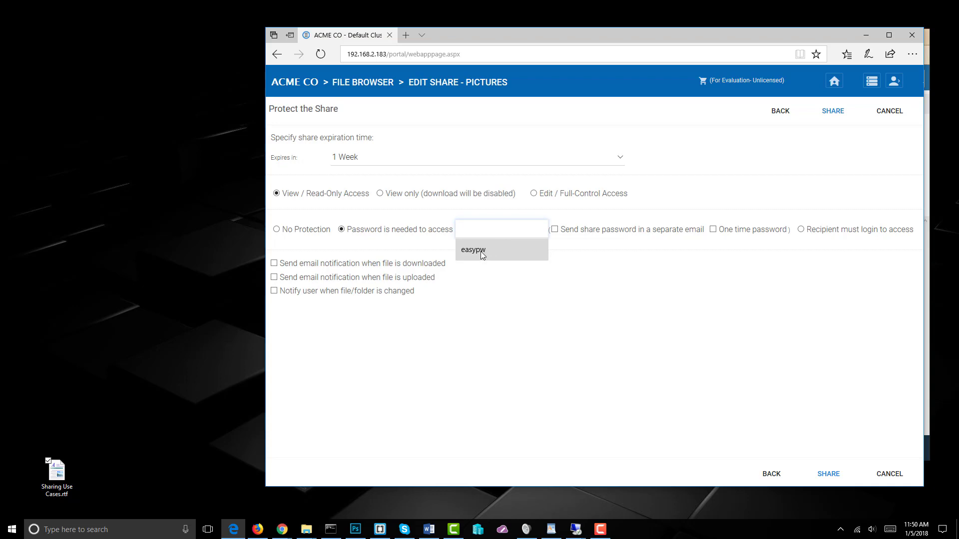
left_click(483, 254)
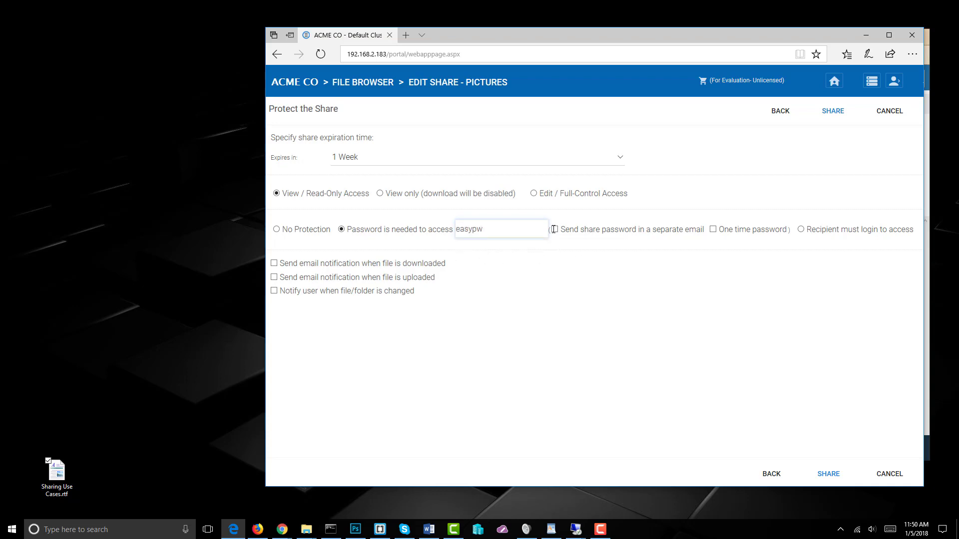
left_click(554, 230)
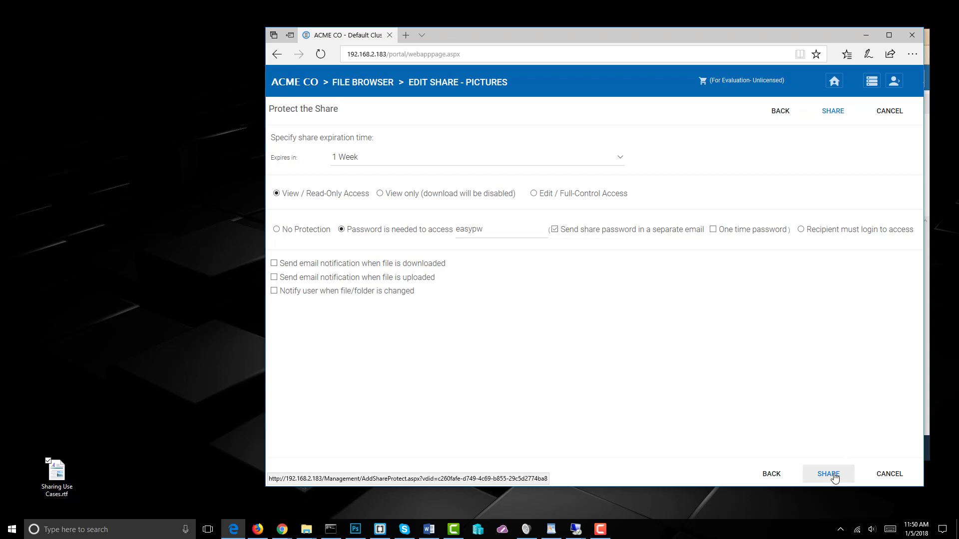
left_click(833, 114)
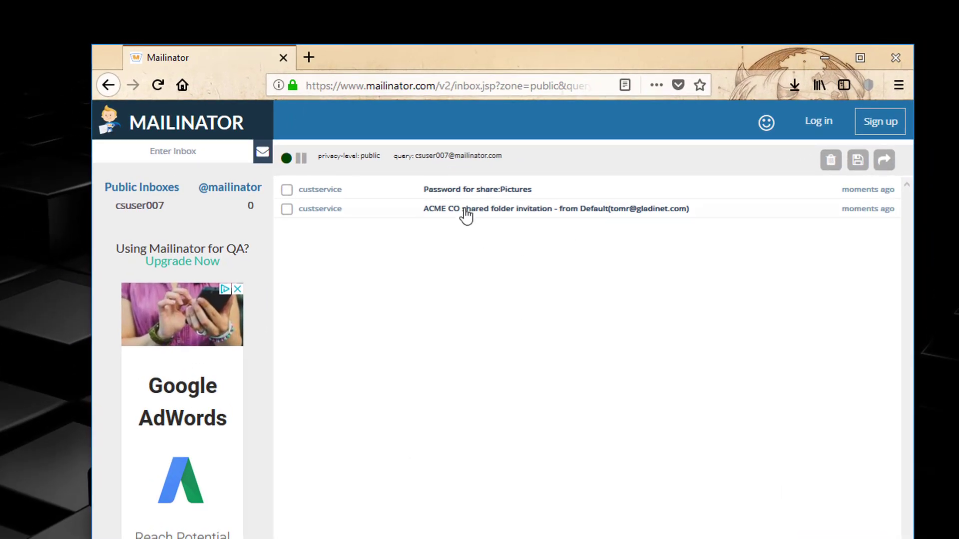
Copy the password from the 'Password for share:Pictures' email and return to the inbox
left_click(481, 197)
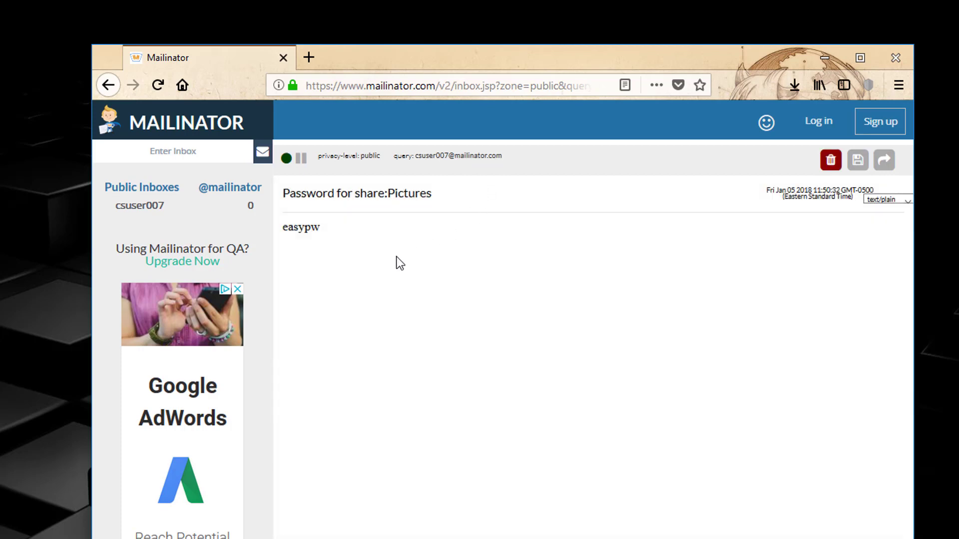
double_click(302, 229)
right_click(303, 230)
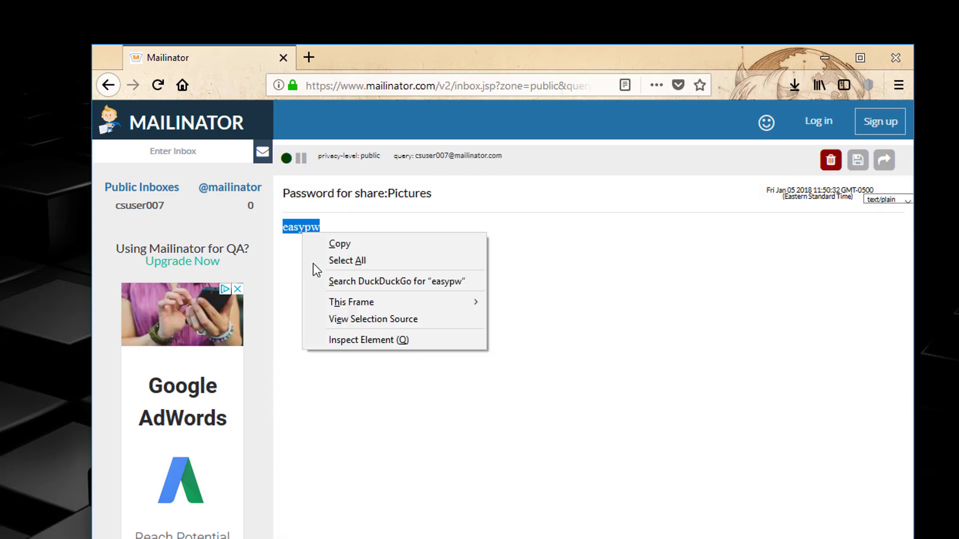
left_click(338, 246)
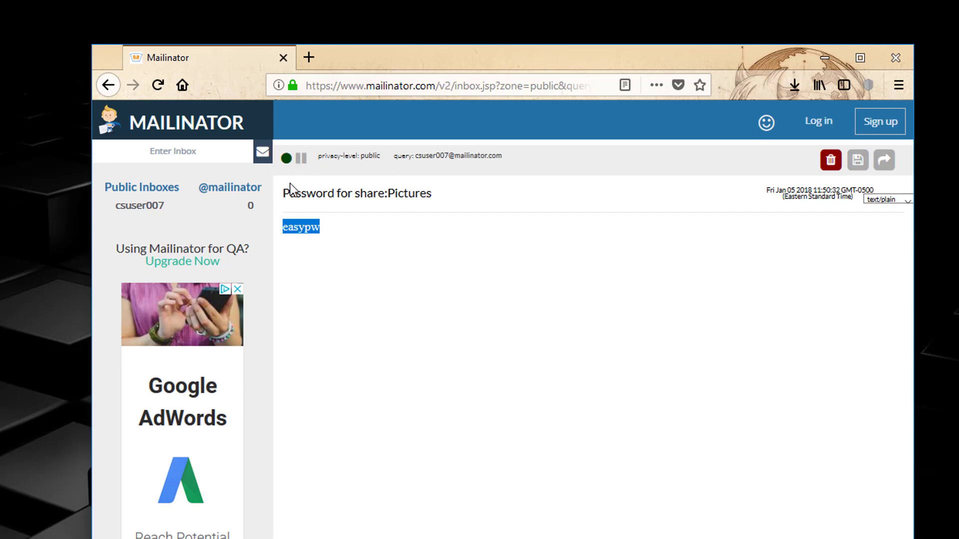
left_click(162, 200)
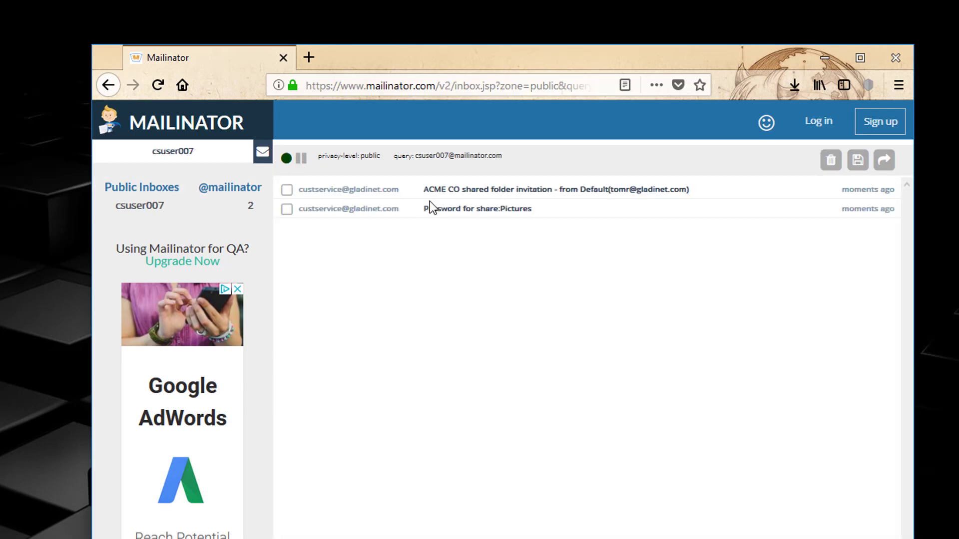
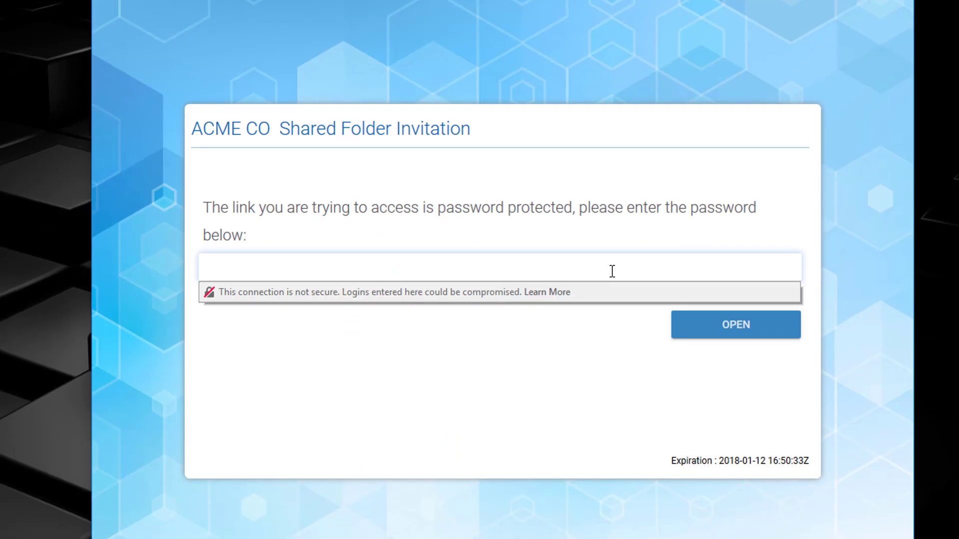
Paste the copied password to unlock the Pictures share's 12 photos, then close the ACME CO tab
right_click(453, 269)
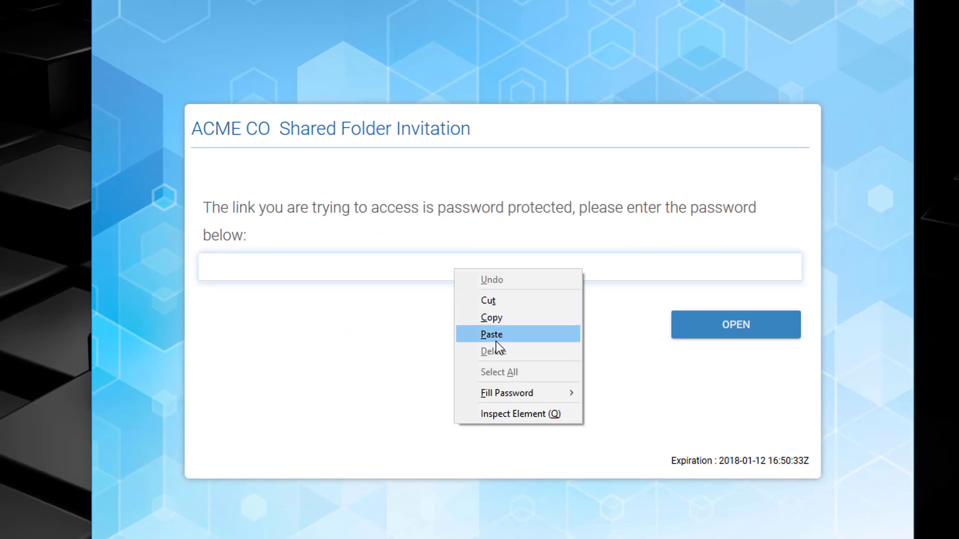
left_click(496, 341)
left_click(725, 335)
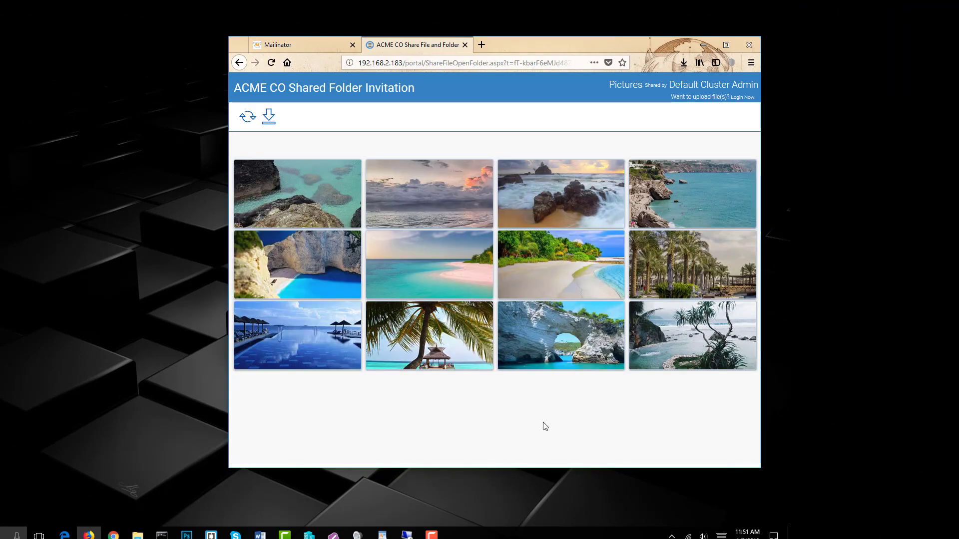
mouse_move(482, 364)
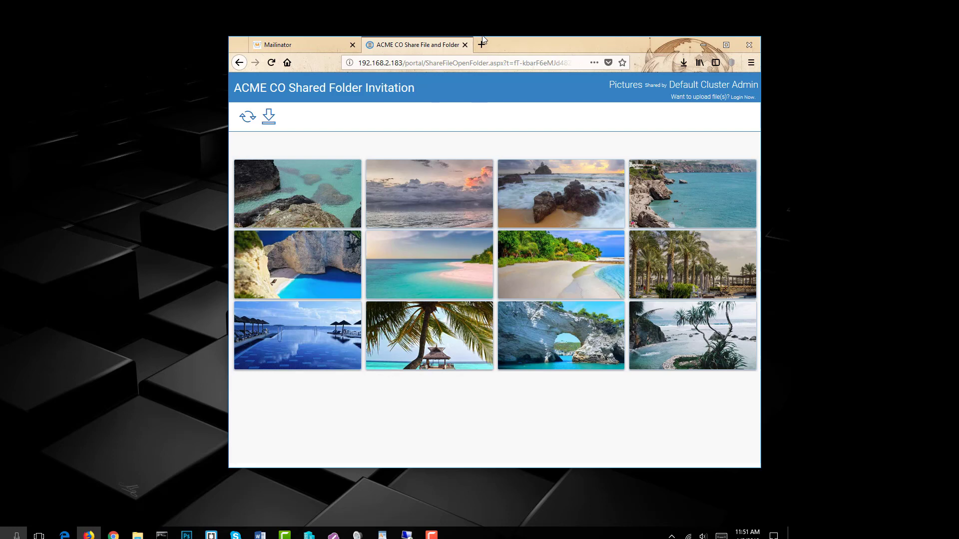
left_click(465, 45)
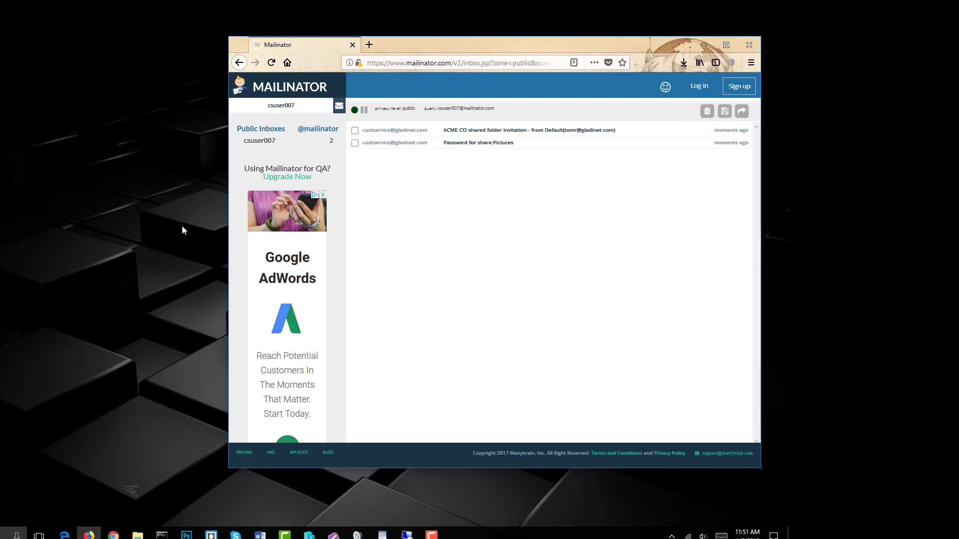
Minimize Firefox and create a new rich text file named PleaseEditThis.rtf on the desktop
left_click(703, 45)
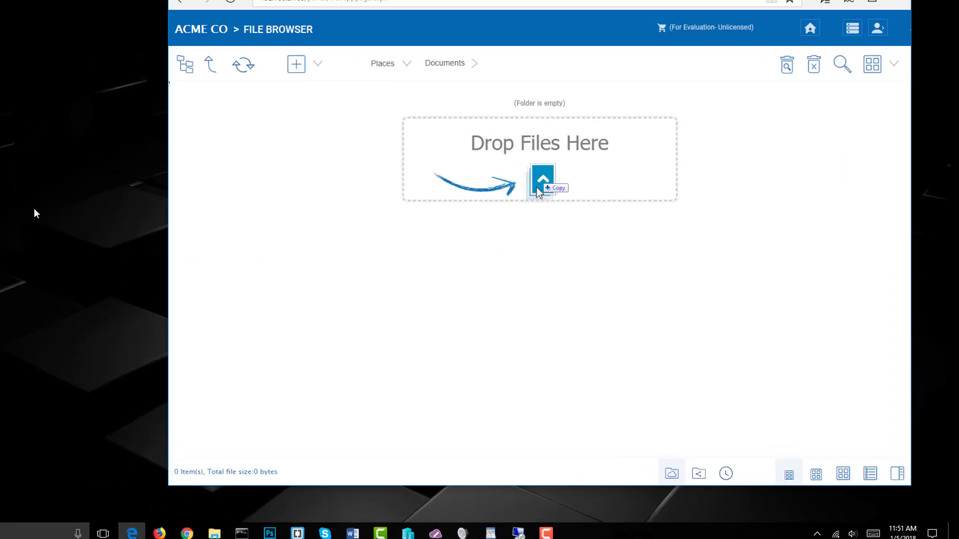
right_click(217, 78)
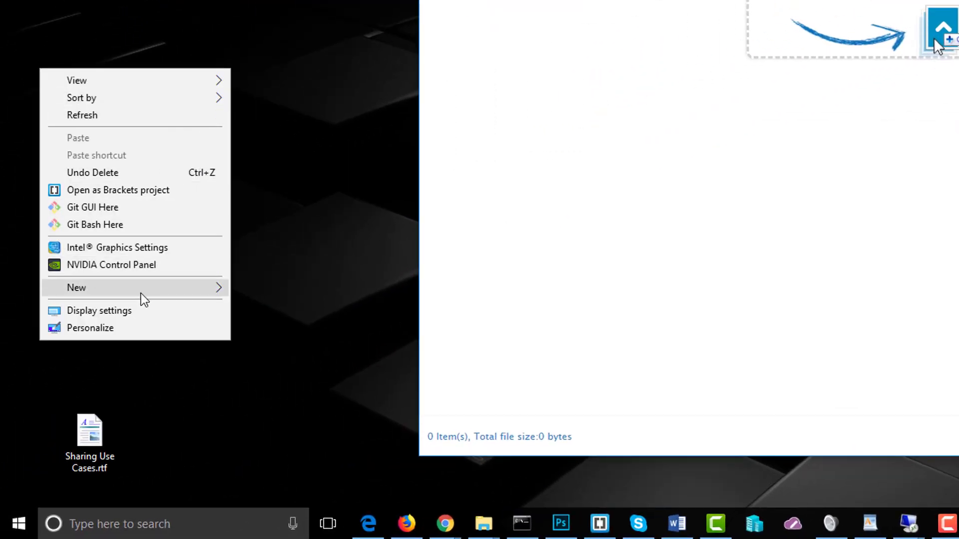
mouse_move(148, 289)
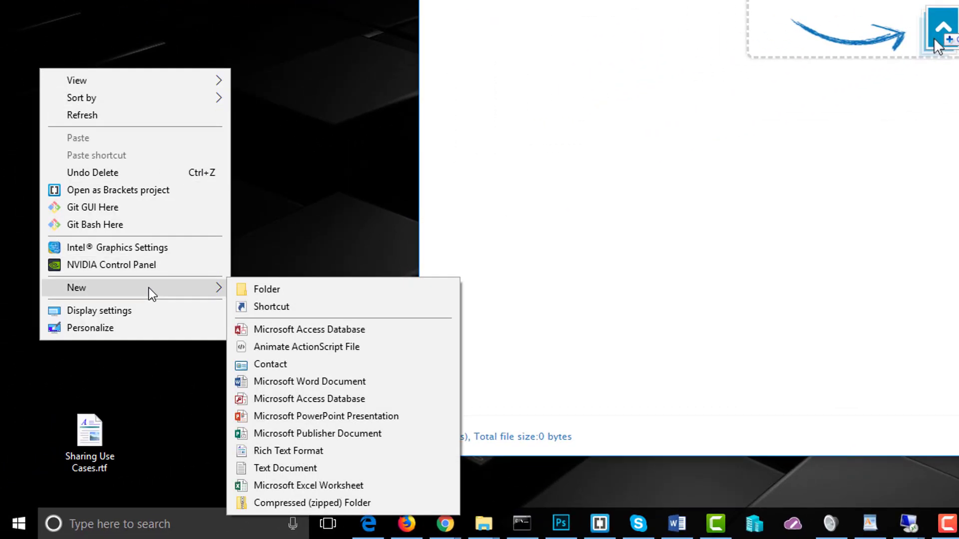
left_click(283, 452)
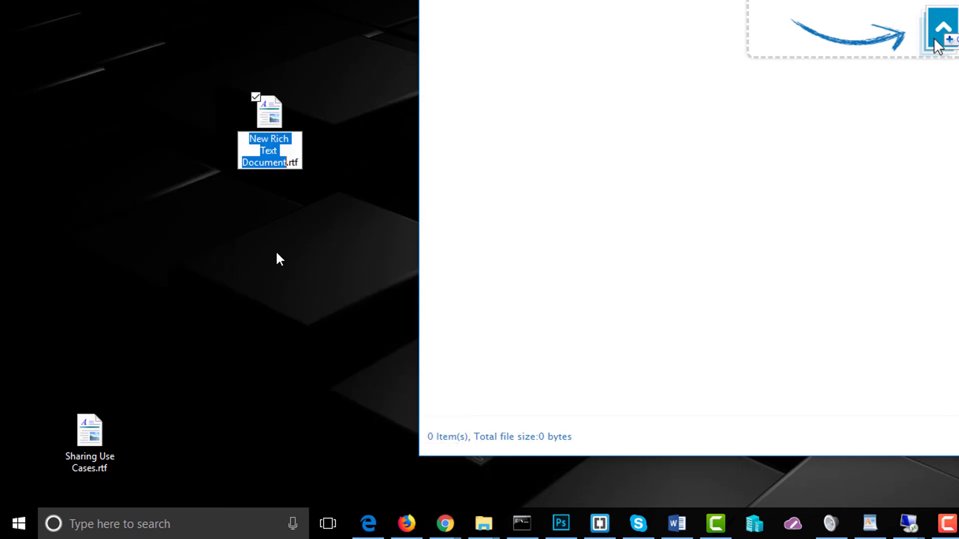
type("Please")
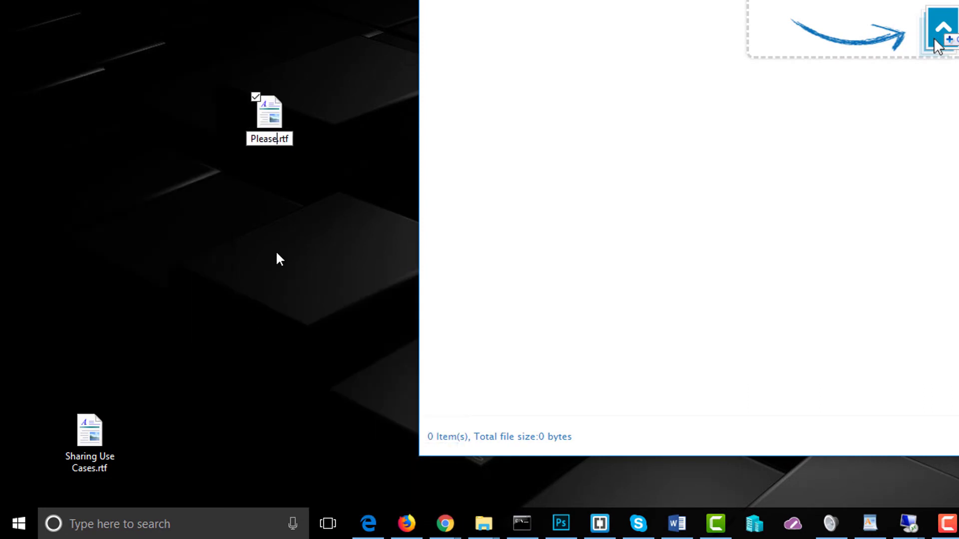
type("EditThis")
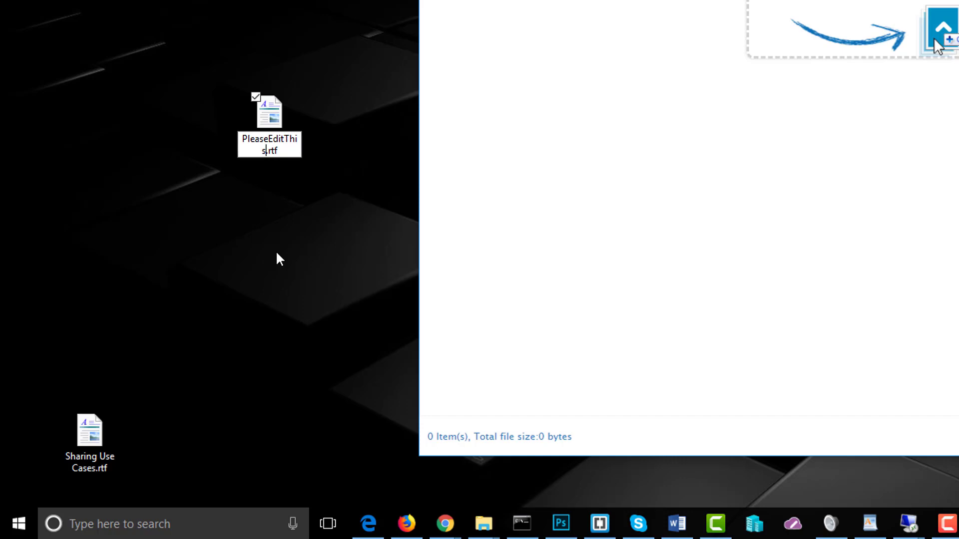
key("Return")
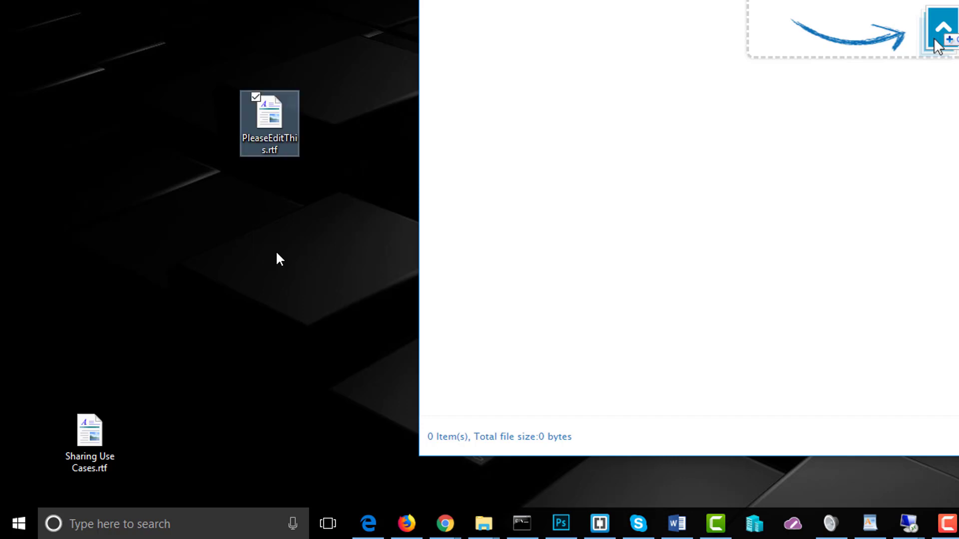
Write 'Please edit this document and upload the changes. Don't change the name of the file.' and save
double_click(278, 117)
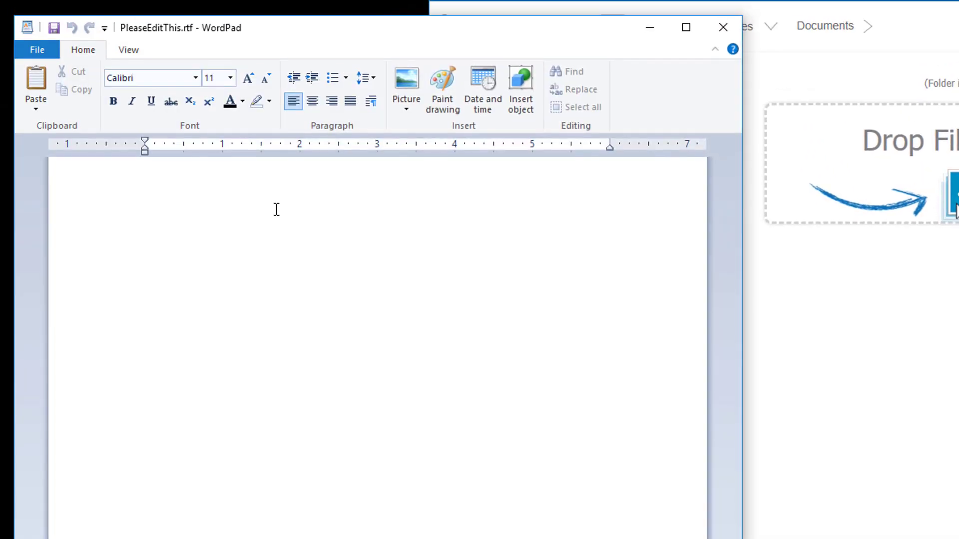
type("Please edit this document and upload the changes.")
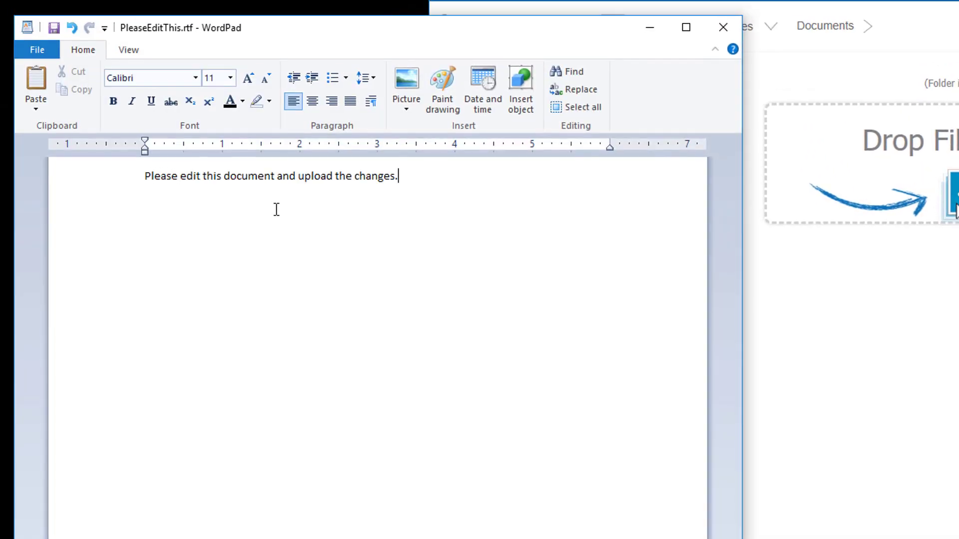
type(" Don't change the name")
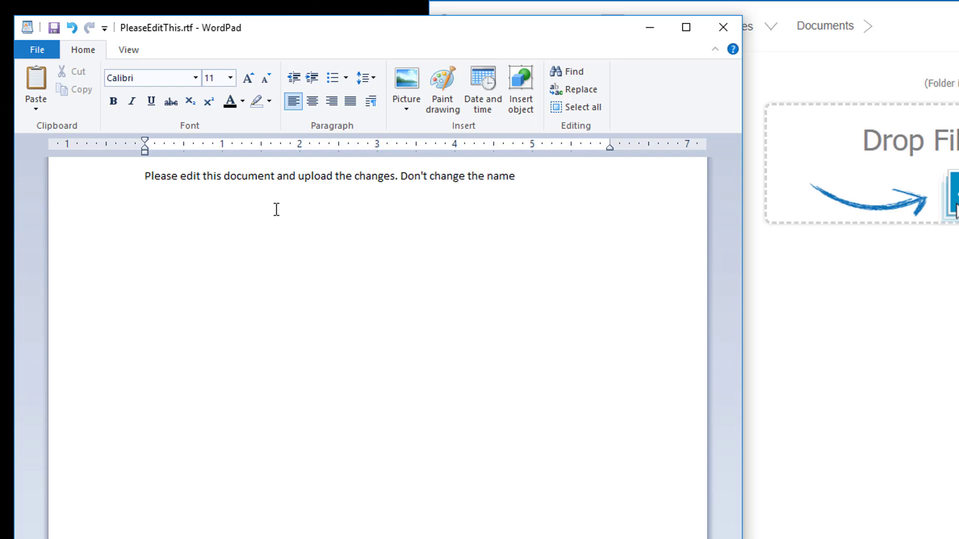
type(" of the file. That's important.")
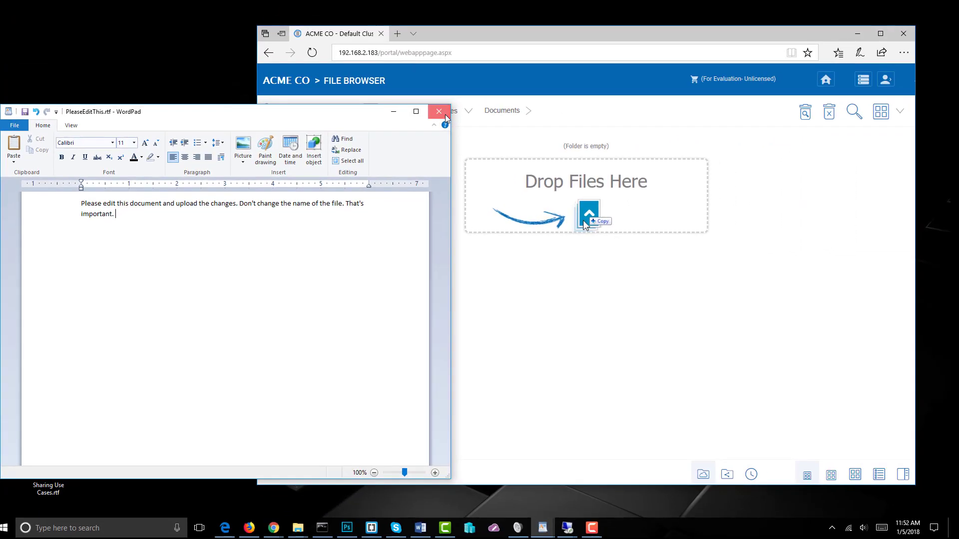
left_click(727, 30)
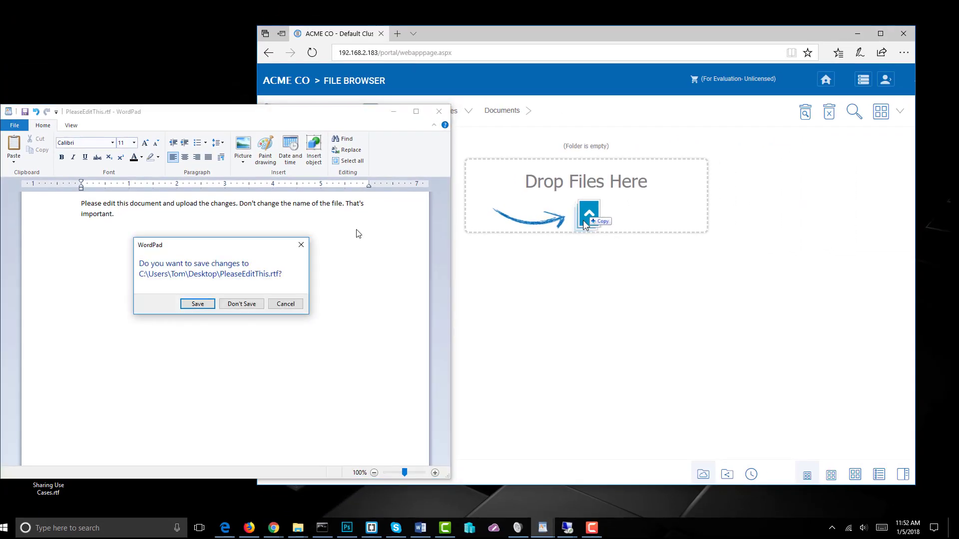
left_click(190, 303)
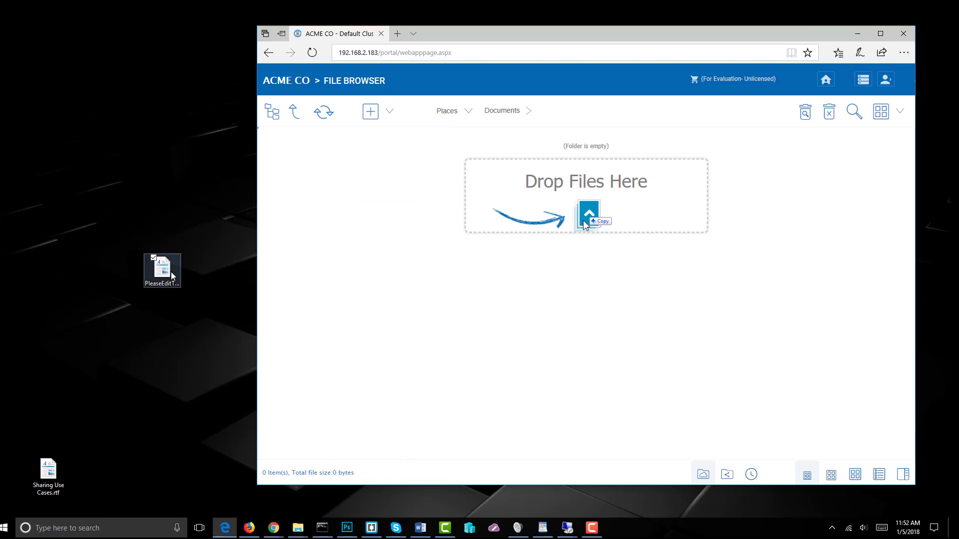
Upload PleaseEditThis.rtf into Documents and invite the invitee's e-mail address to the Documents share
left_click_drag(171, 272, 541, 280)
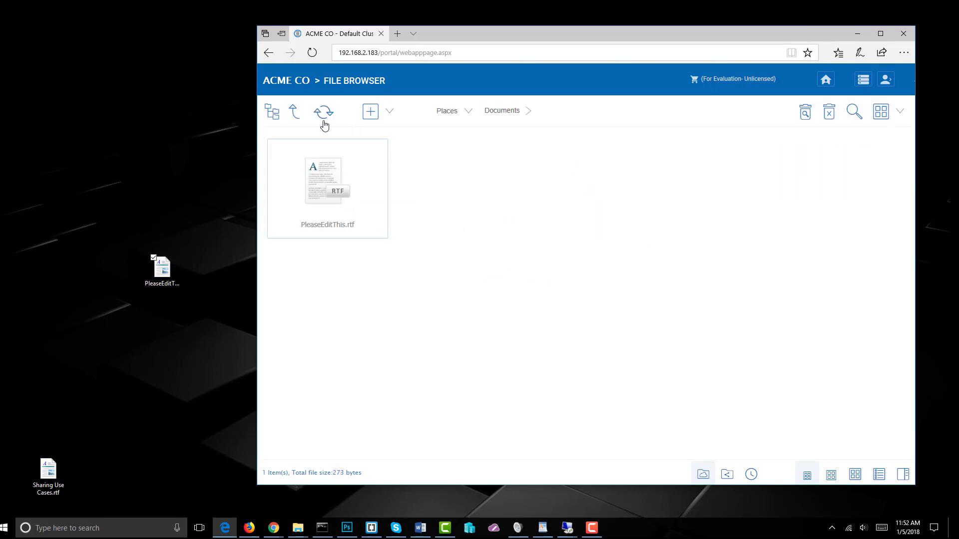
left_click(302, 120)
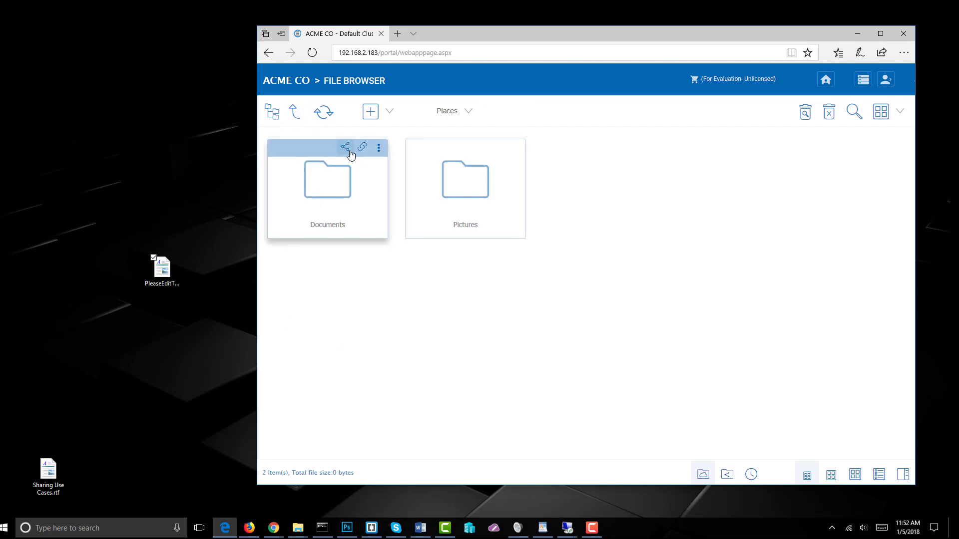
left_click(350, 150)
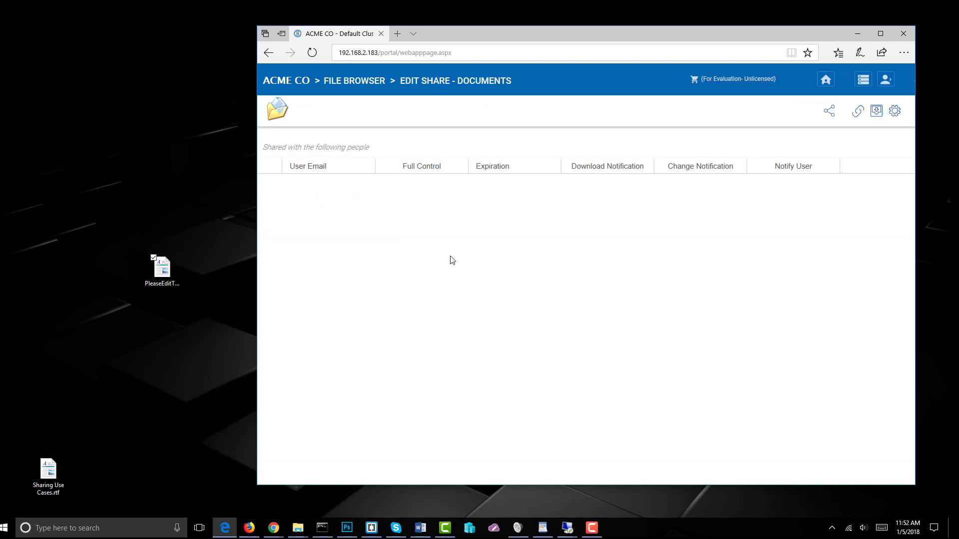
left_click(833, 112)
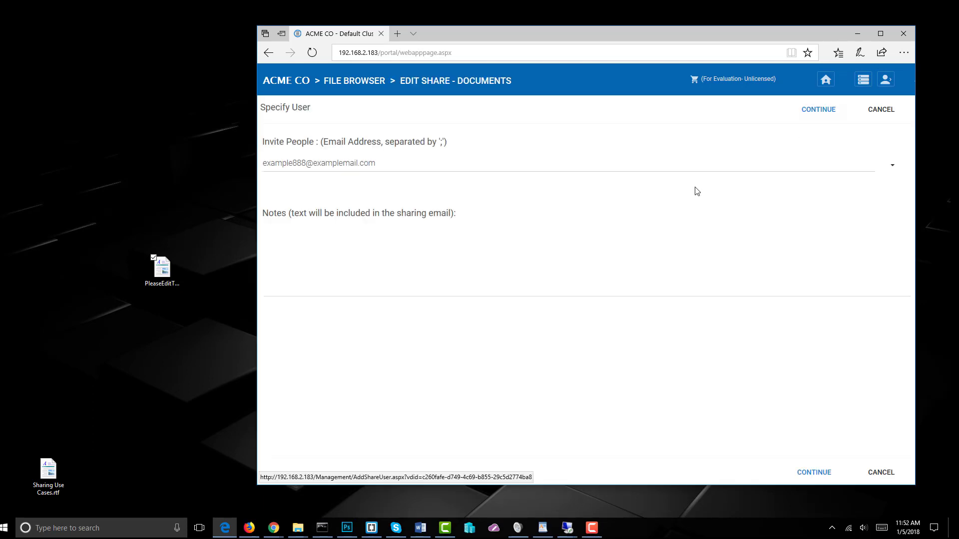
left_click(407, 165)
type("cs")
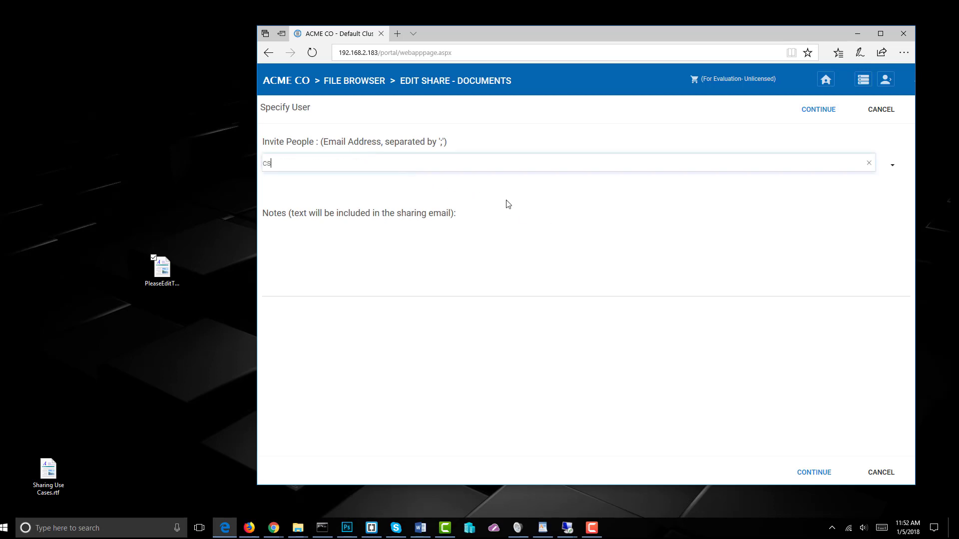
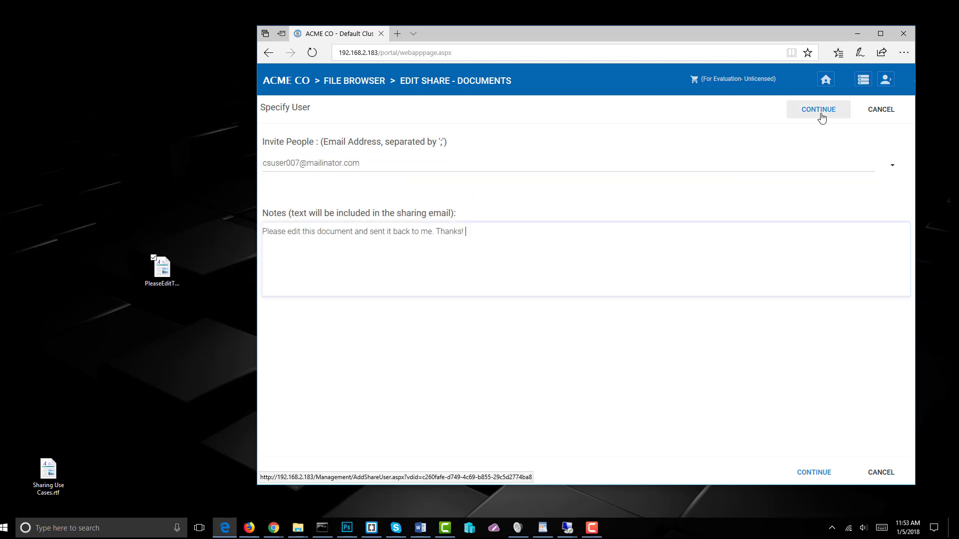
Grant Edit/Full-Control access expiring in 5 Days and create the Documents share
left_click(821, 114)
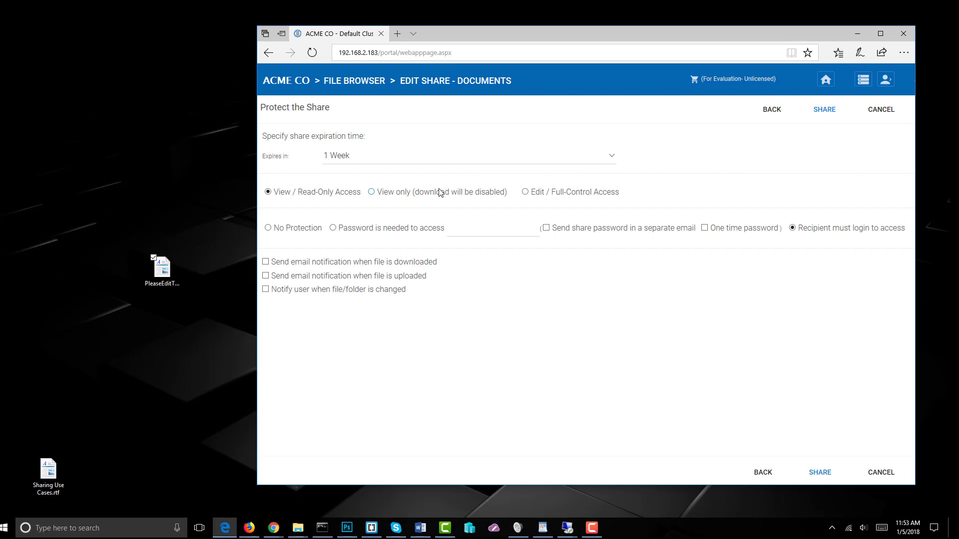
left_click(525, 192)
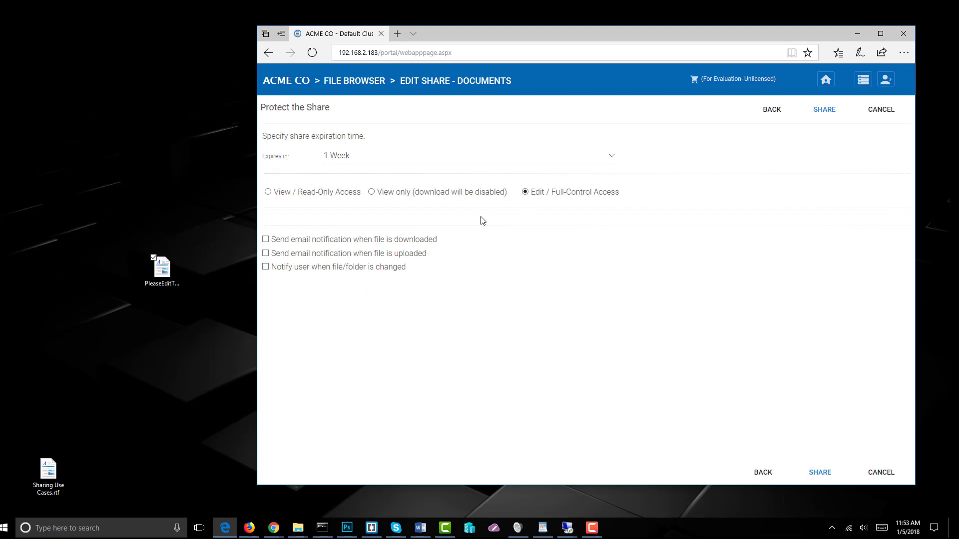
left_click(415, 159)
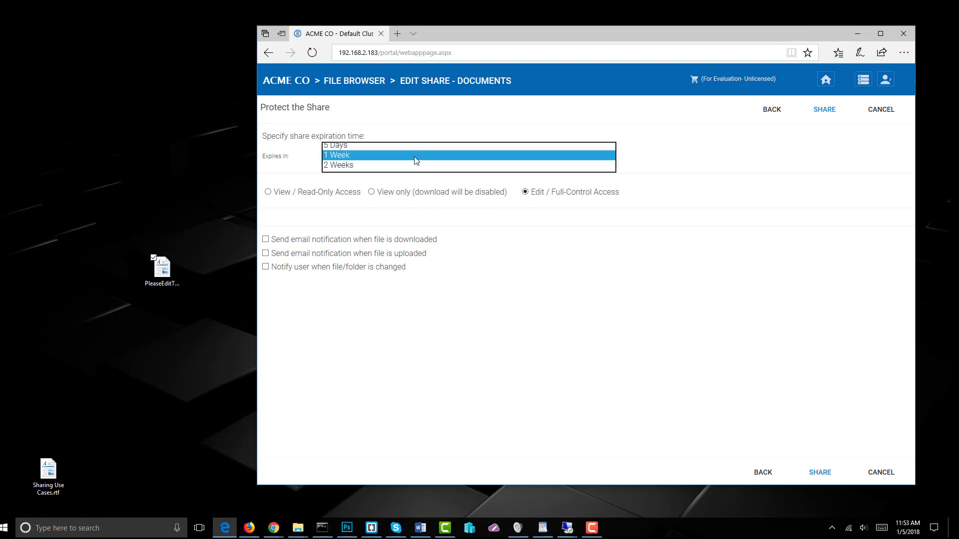
left_click(375, 145)
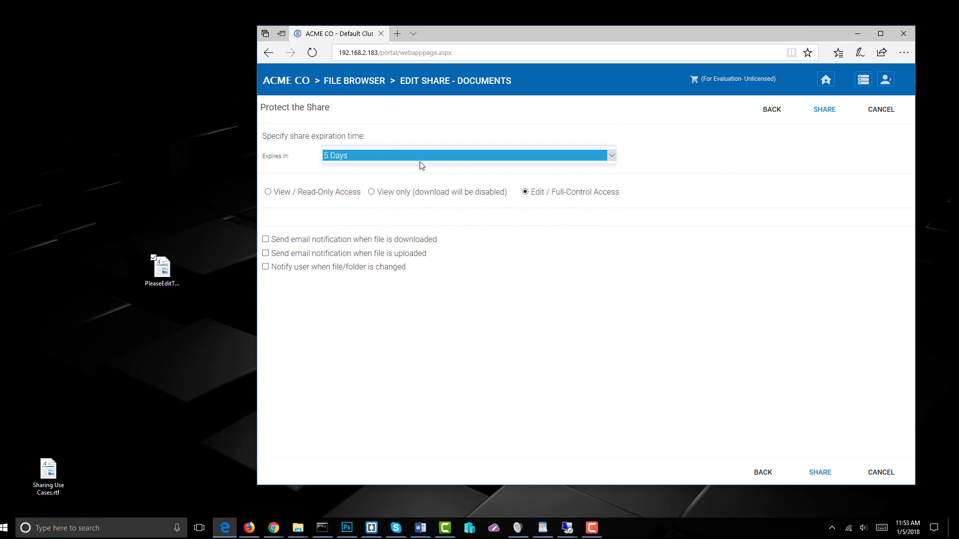
left_click(566, 156)
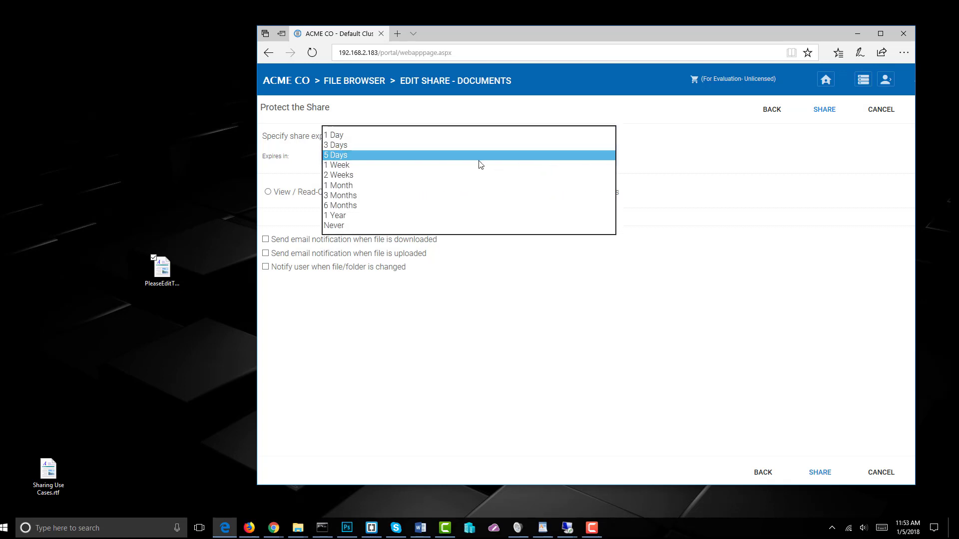
left_click(452, 155)
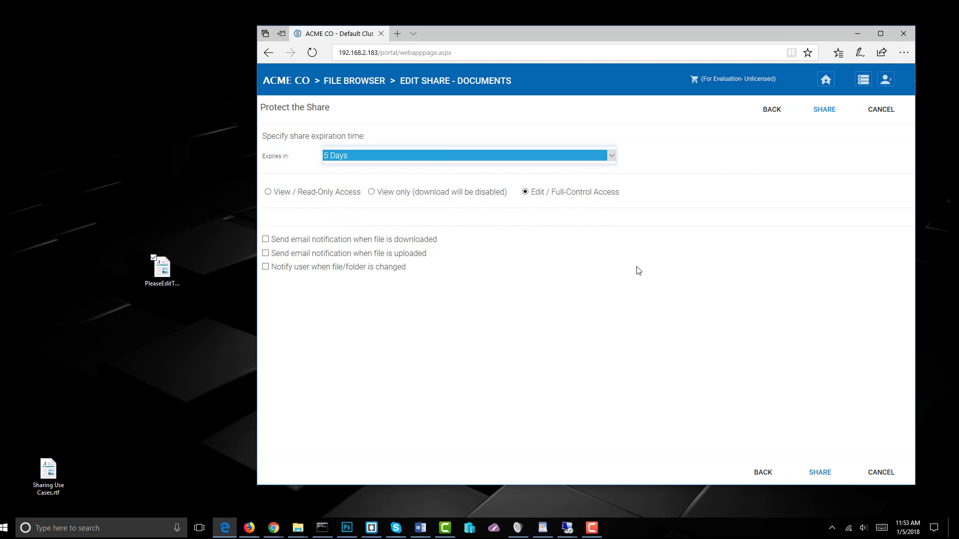
left_click(821, 115)
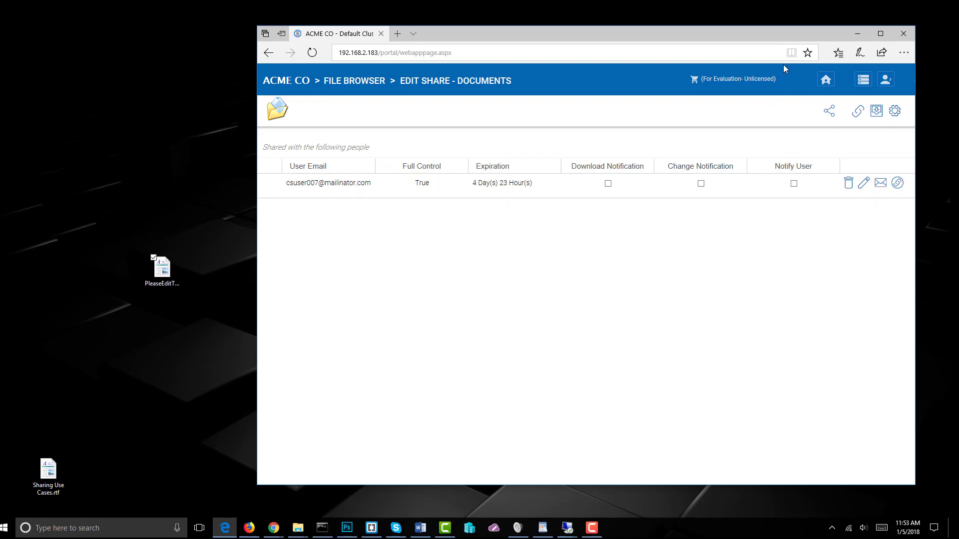
left_click(858, 33)
Copy the account password from the Welcome to ACME CO! email and return to the inbox
left_click(249, 527)
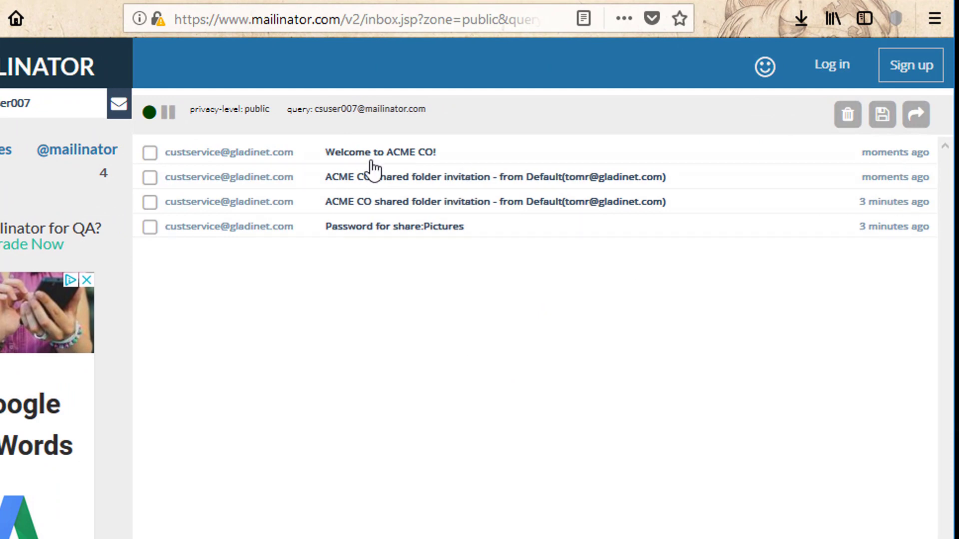
left_click(397, 159)
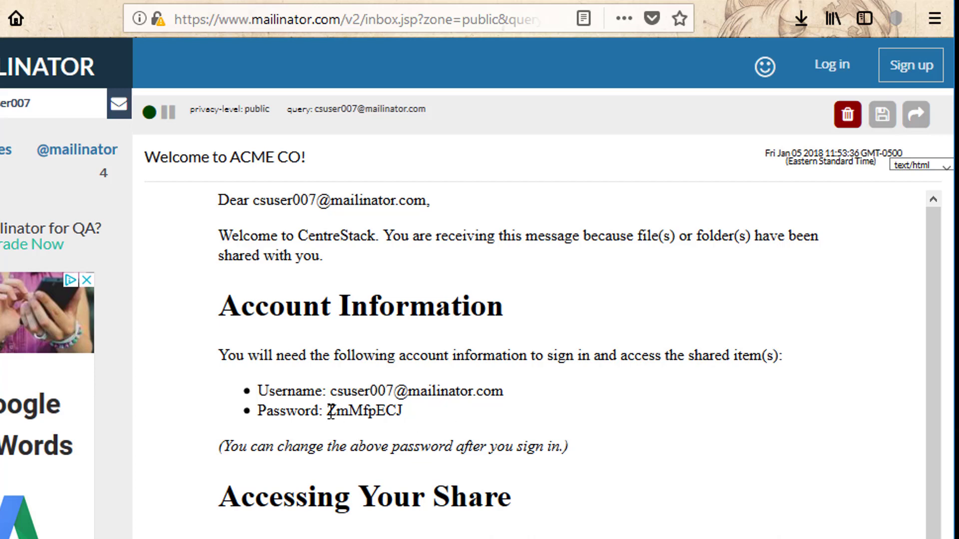
left_click_drag(331, 411, 406, 411)
right_click(398, 413)
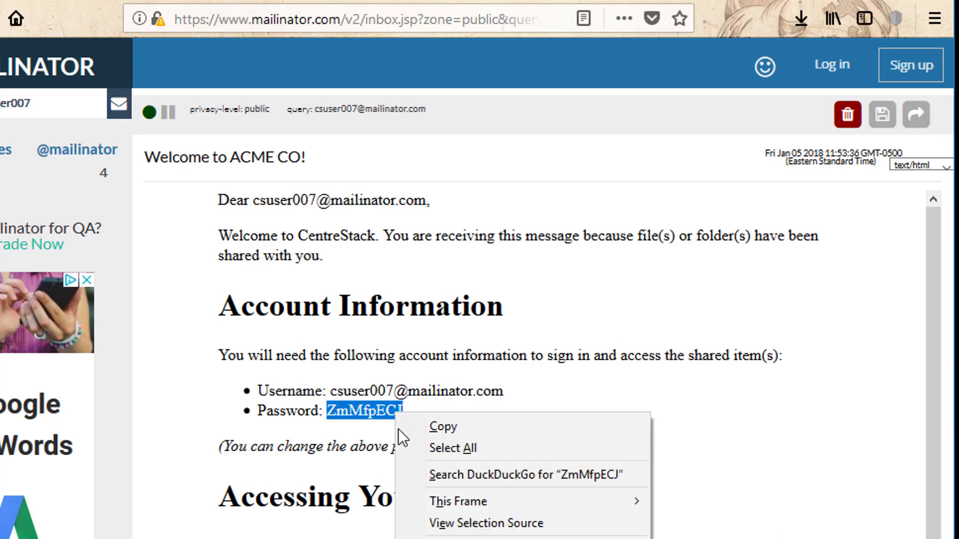
left_click(456, 430)
left_click(119, 167)
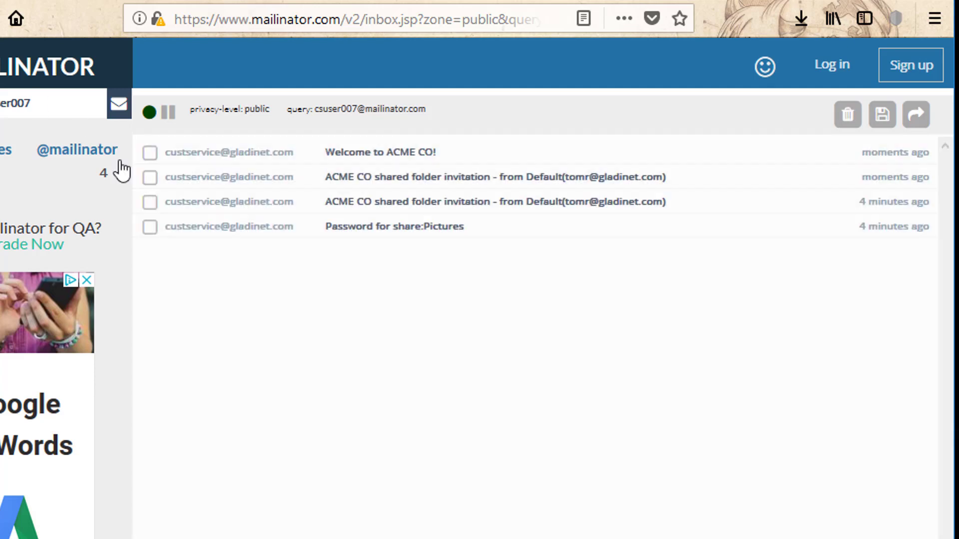
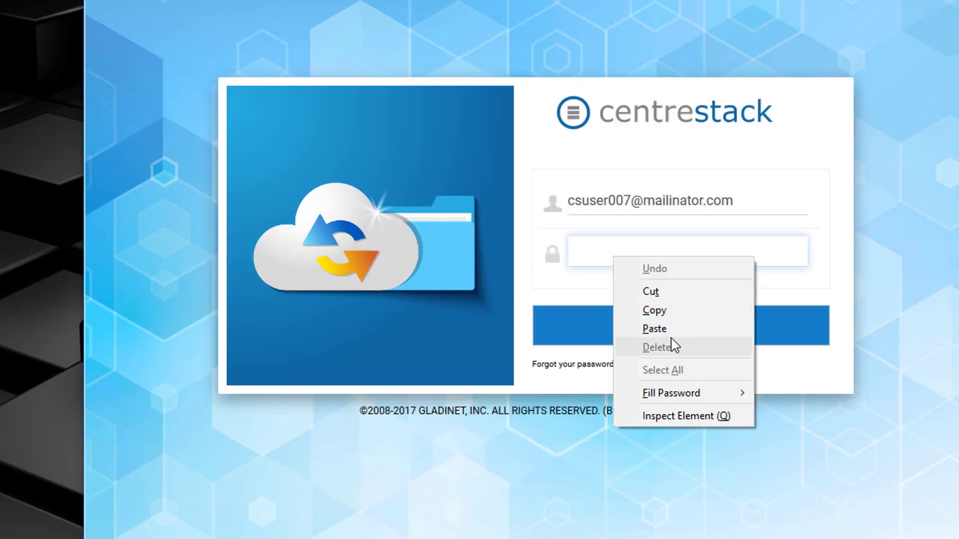
Paste the copied account password into the sign-in form and sign in as the invitee
left_click(672, 331)
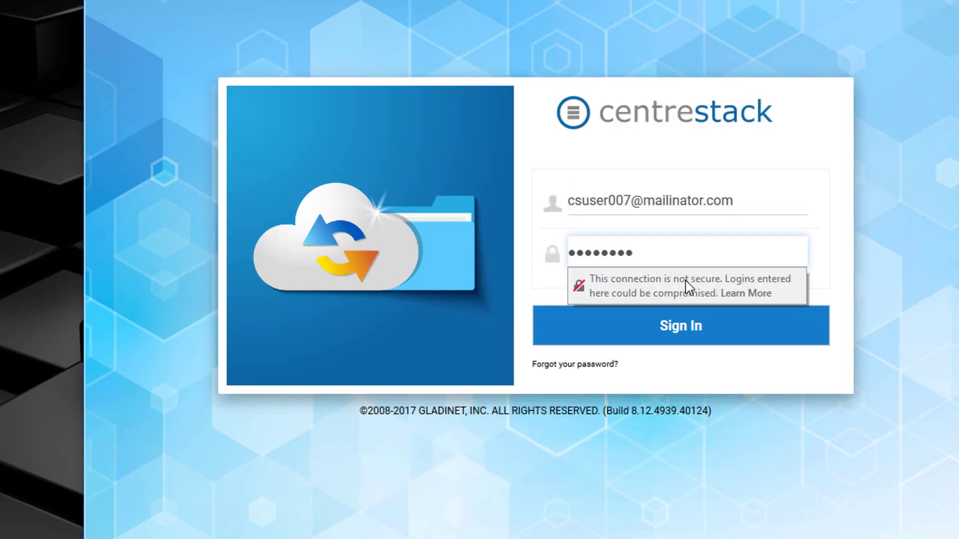
left_click(685, 327)
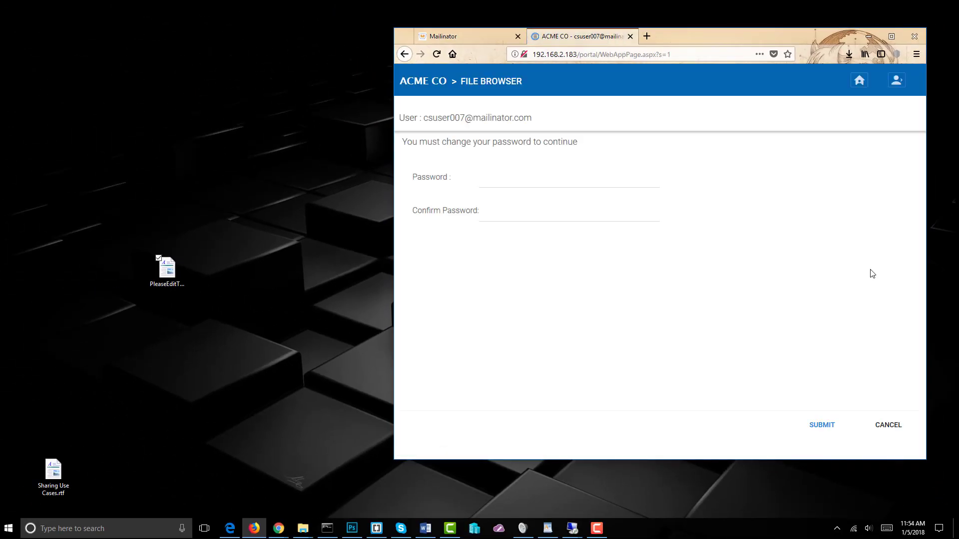
Enter and confirm a new account password to complete the required password change
left_click(520, 182)
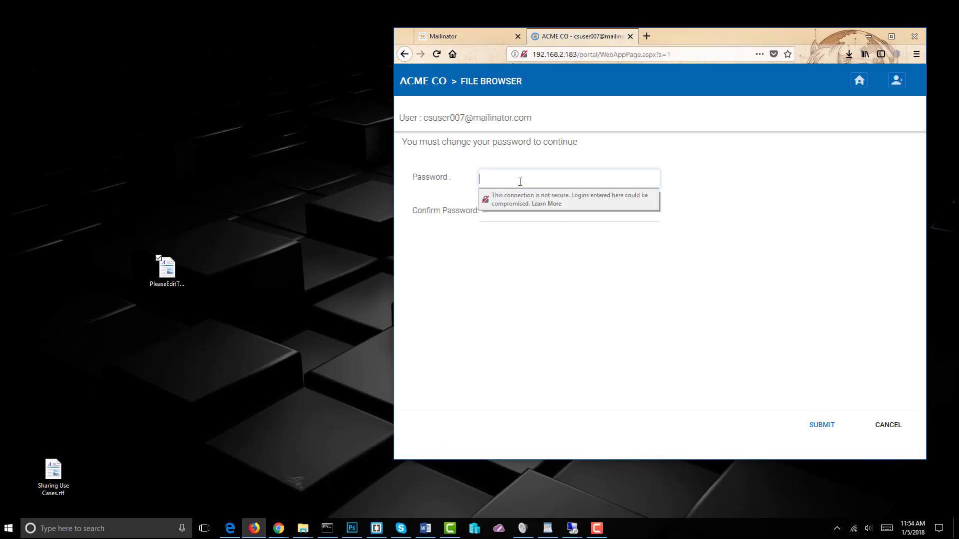
type("••••••")
key("Tab")
type("••••")
key("Return")
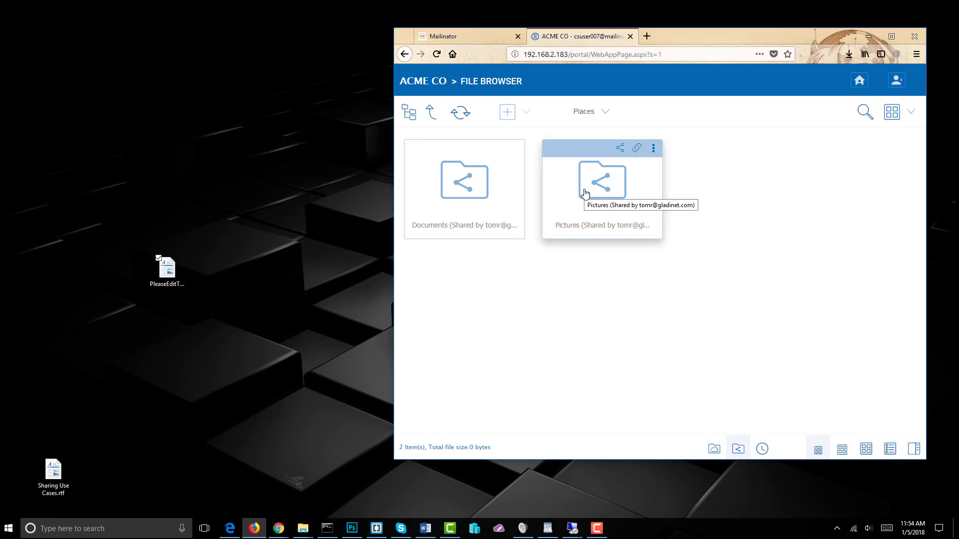
Look inside the Pictures share, then go back and open the Documents shared folder
left_click(594, 192)
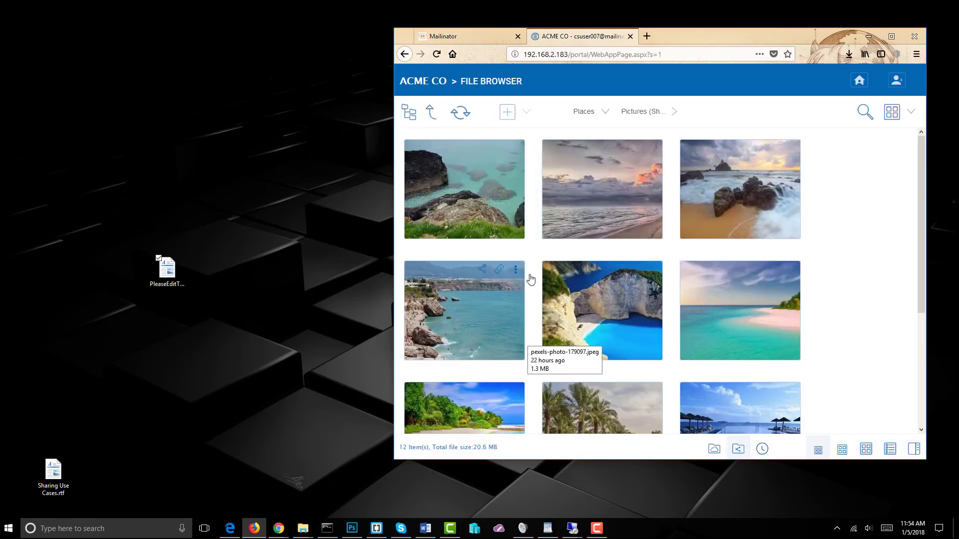
left_click(433, 119)
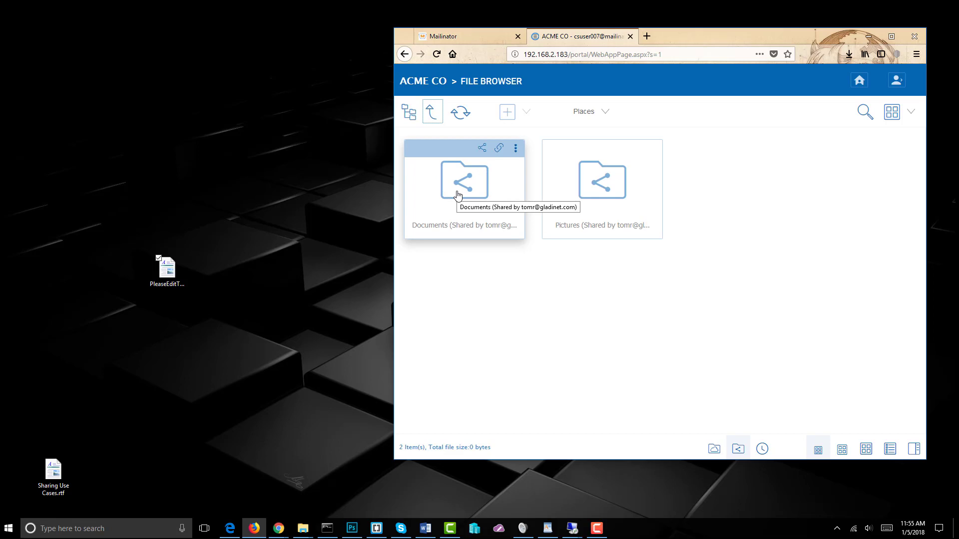
left_click(458, 195)
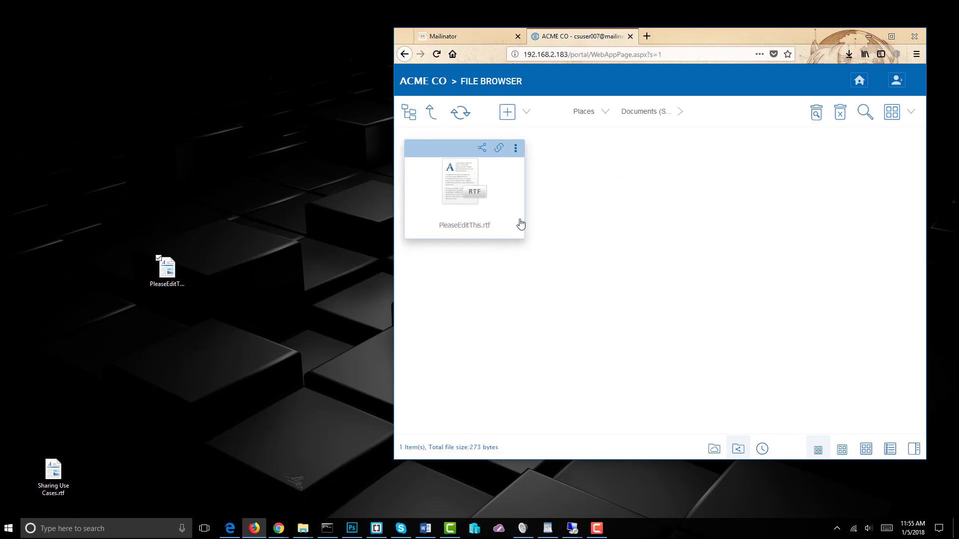
Bring up the Download options for PleaseEditThis.rtf from its actions menu
left_click_drag(474, 194, 517, 153)
left_click(517, 152)
mouse_move(550, 172)
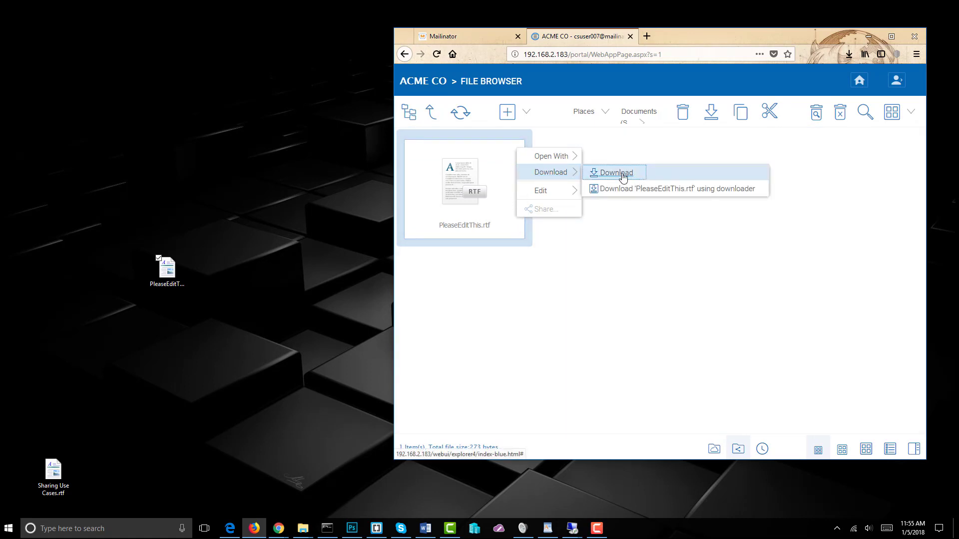
Download PleaseEditThis.rtf and reveal it in its folder from Firefox's downloads list
left_click(623, 178)
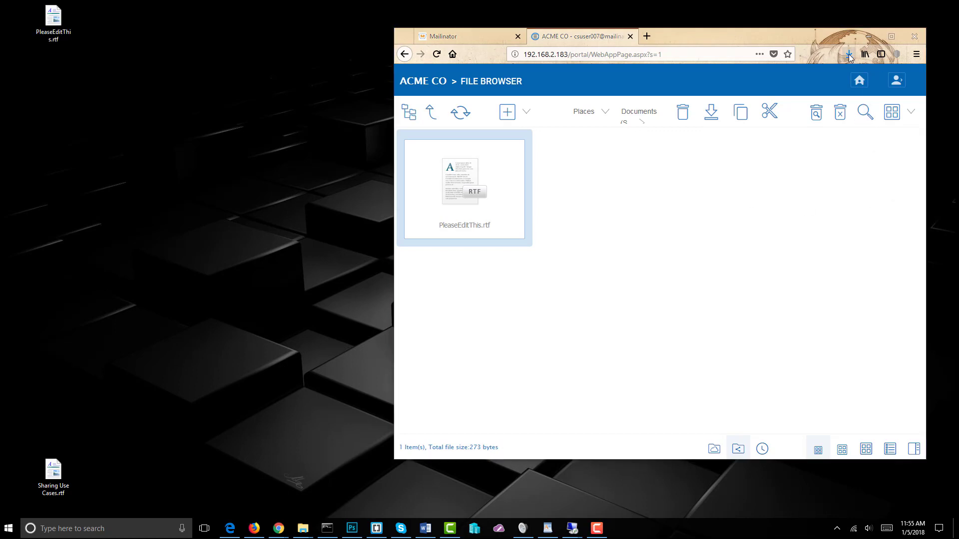
left_click(850, 55)
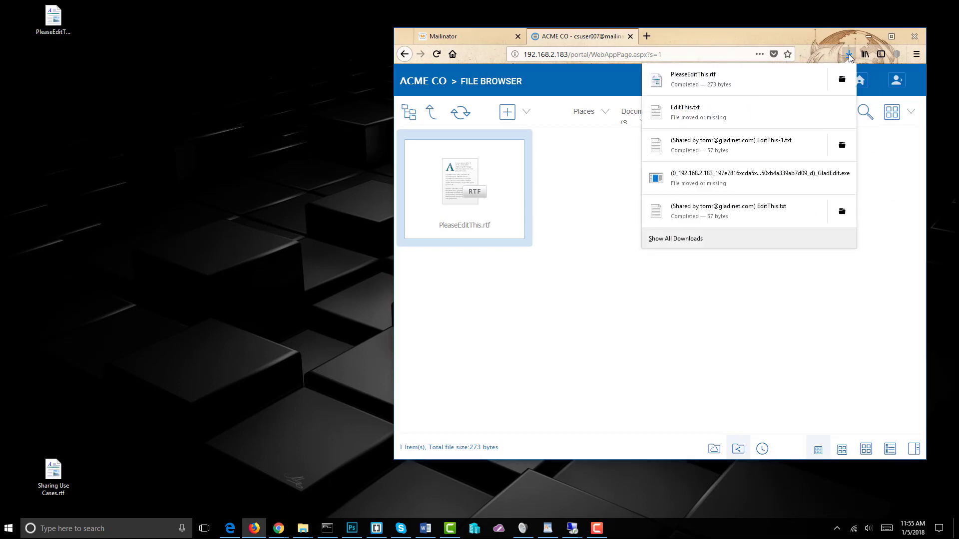
left_click(837, 82)
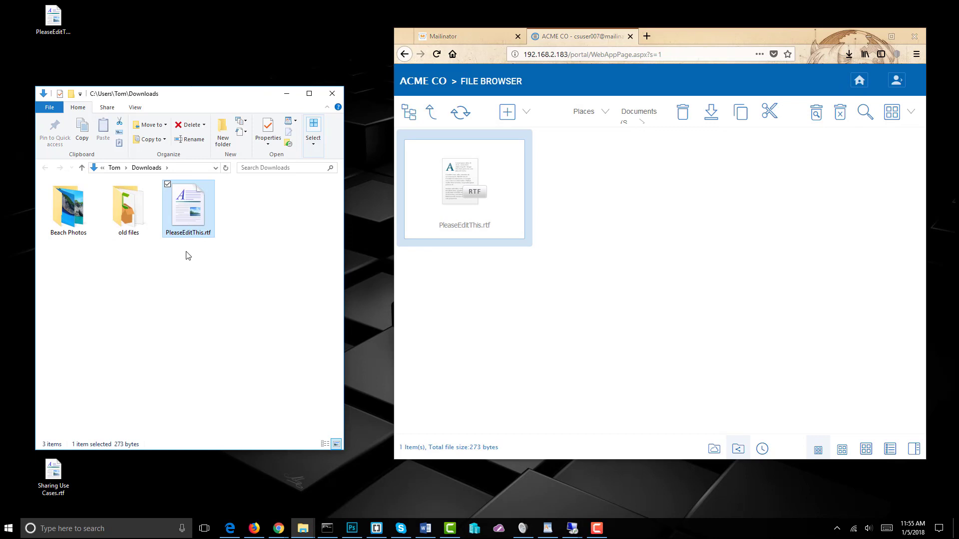
Append 'I have edited this document.' to PleaseEditThis.rtf in WordPad, save, and close it
double_click(190, 220)
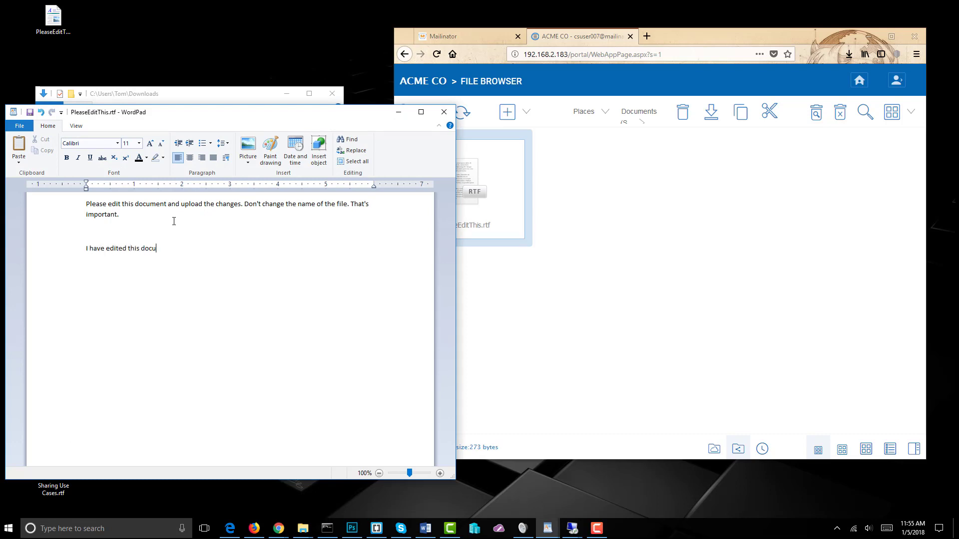
type("ment.")
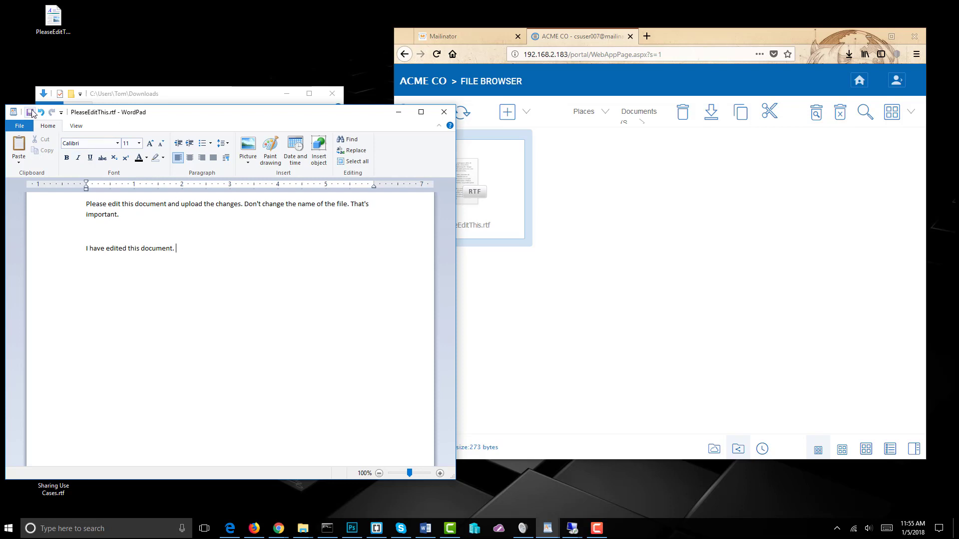
left_click(31, 114)
left_click(444, 112)
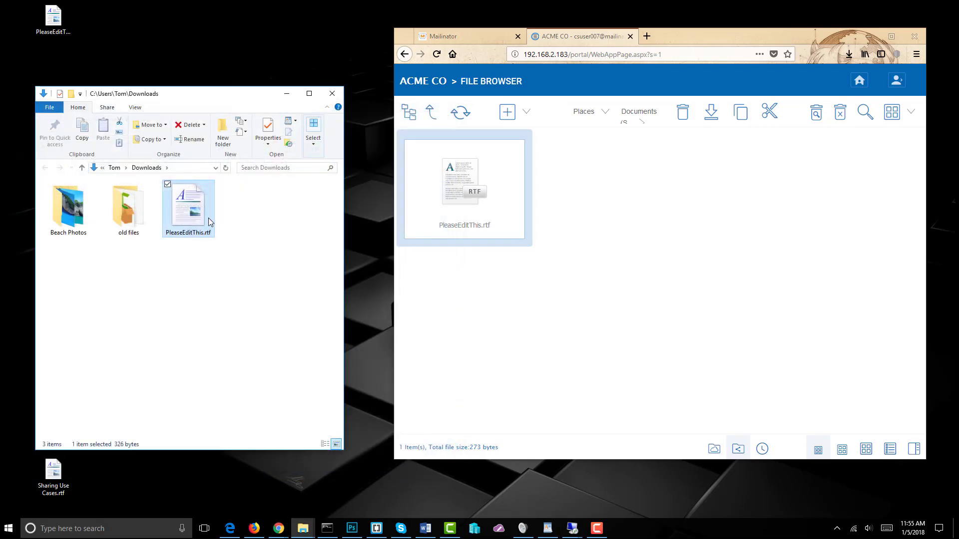
Drag the edited PleaseEditThis.rtf into Documents and confirm replacing the old 273-byte copy
left_click_drag(210, 223, 598, 303)
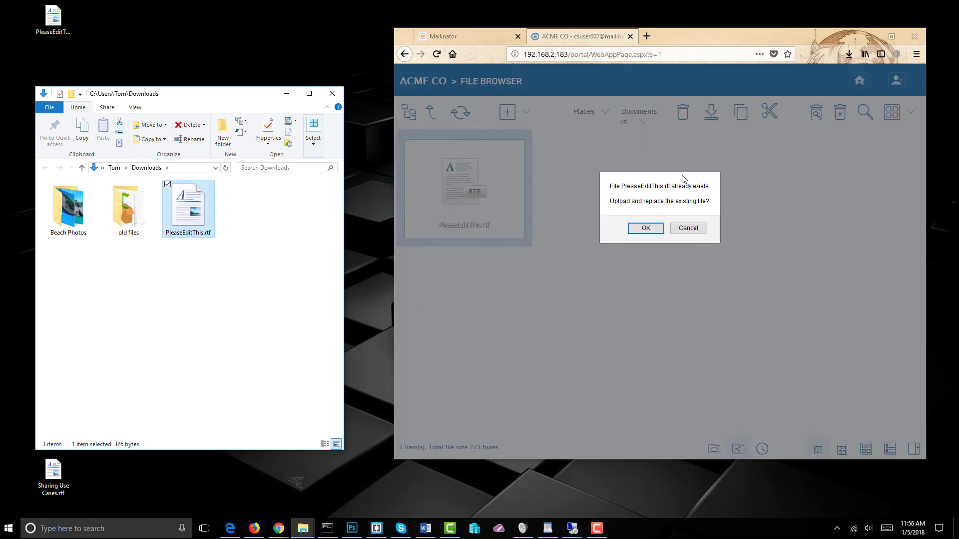
left_click(646, 230)
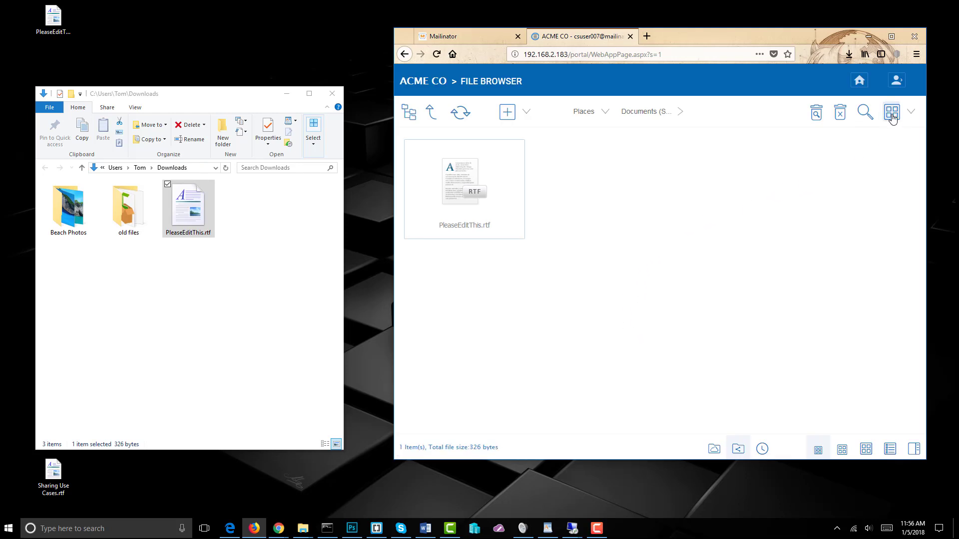
left_click(909, 114)
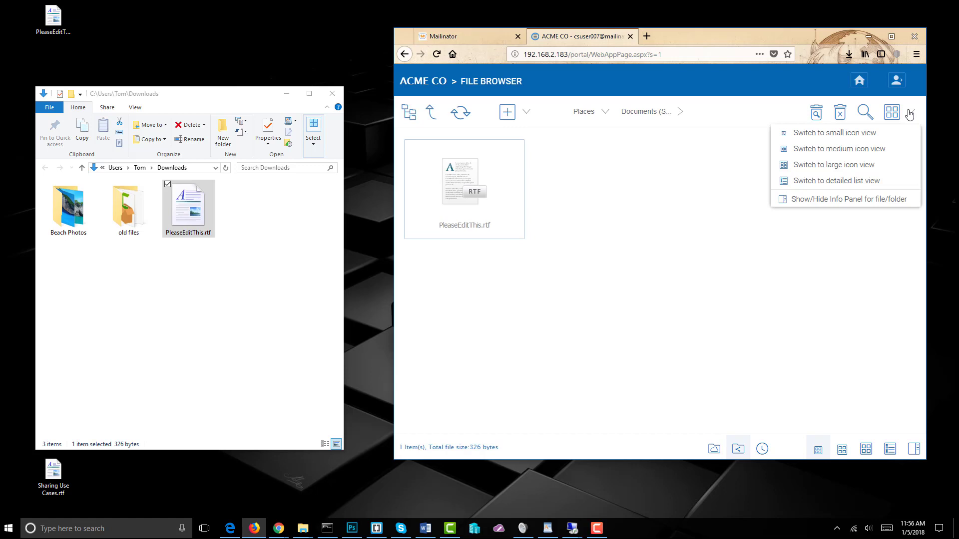
Use detailed list view to check PleaseEditThis.rtf's revision history (273 and 326 bytes), then reopen the file
left_click(851, 181)
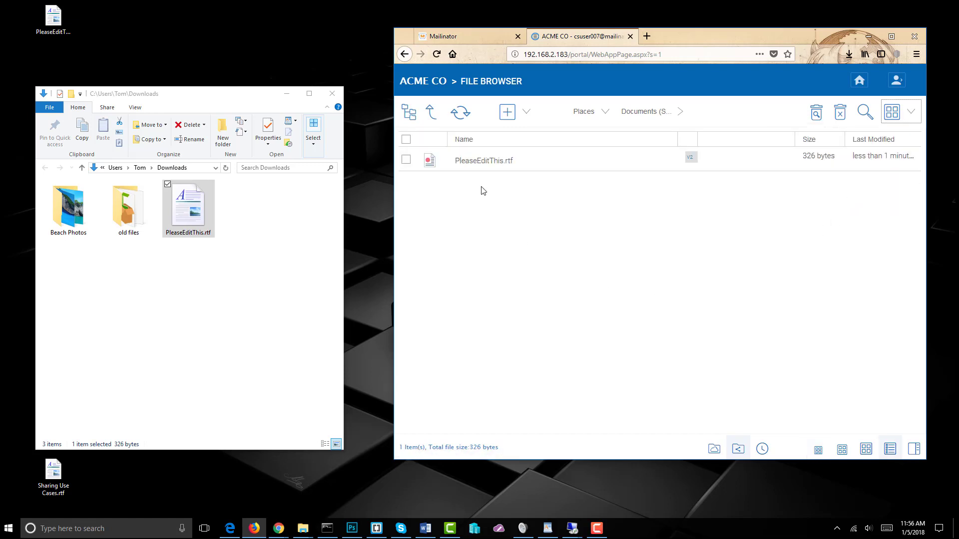
left_click(690, 158)
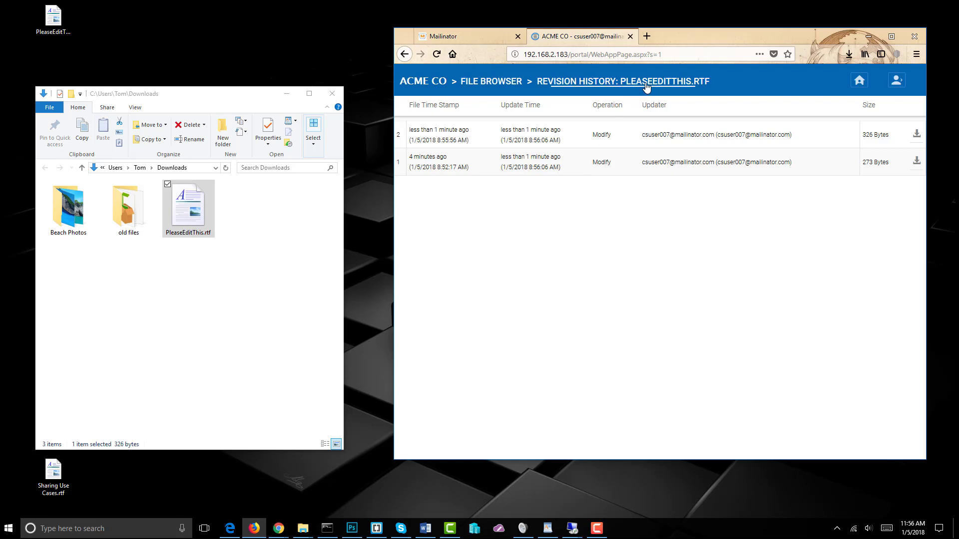
left_click(504, 84)
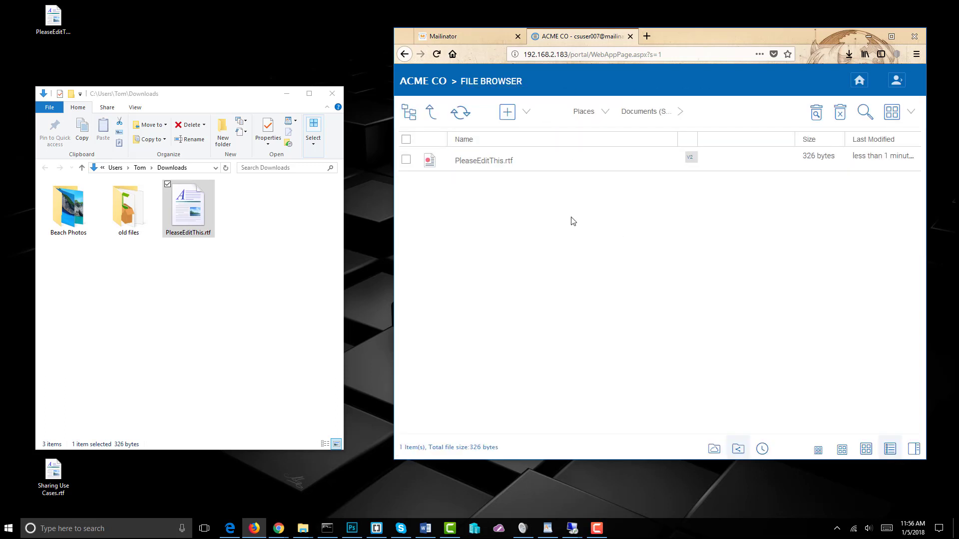
left_click(496, 167)
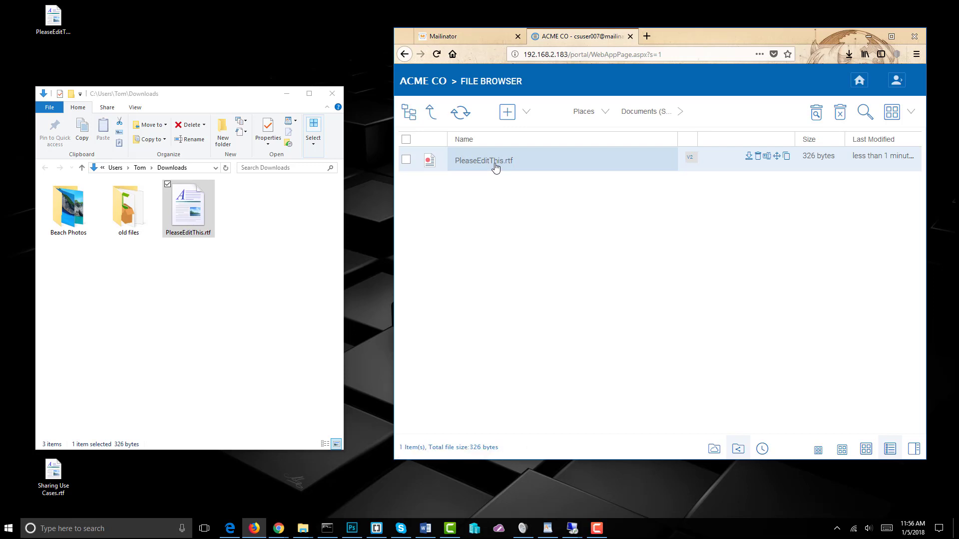
Check the server copy of PleaseEditThis.rtf in WordPad, close it, and open Sharing Use Cases.rtf
left_click(645, 262)
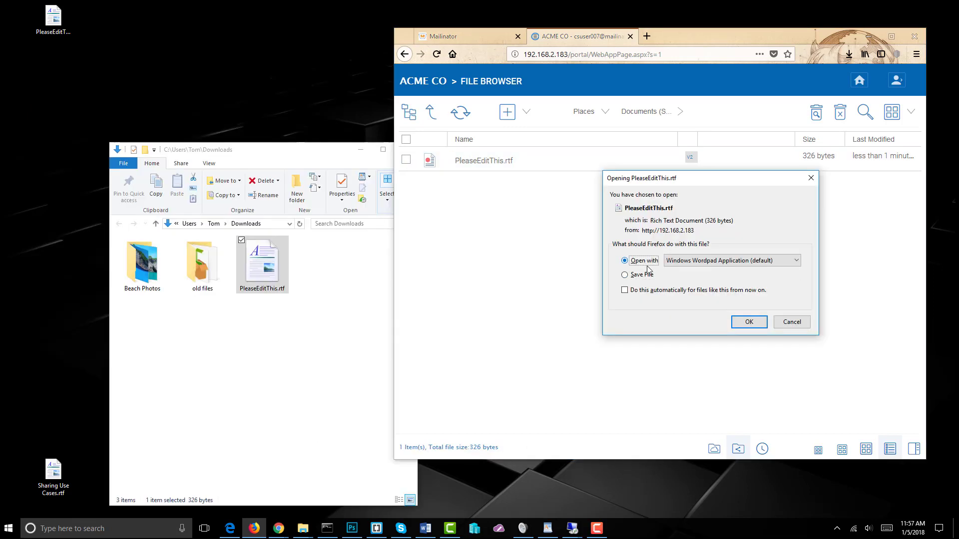
left_click(760, 325)
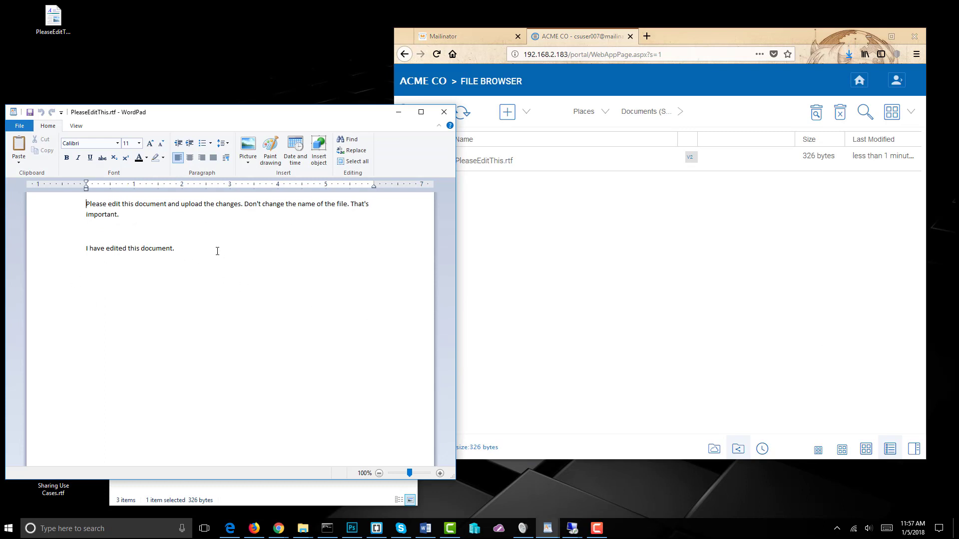
left_click(444, 112)
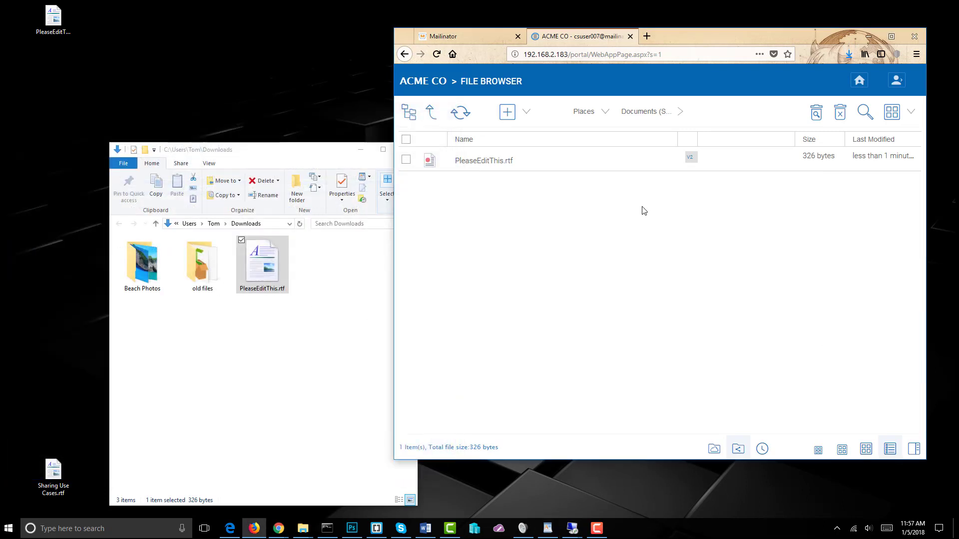
double_click(54, 472)
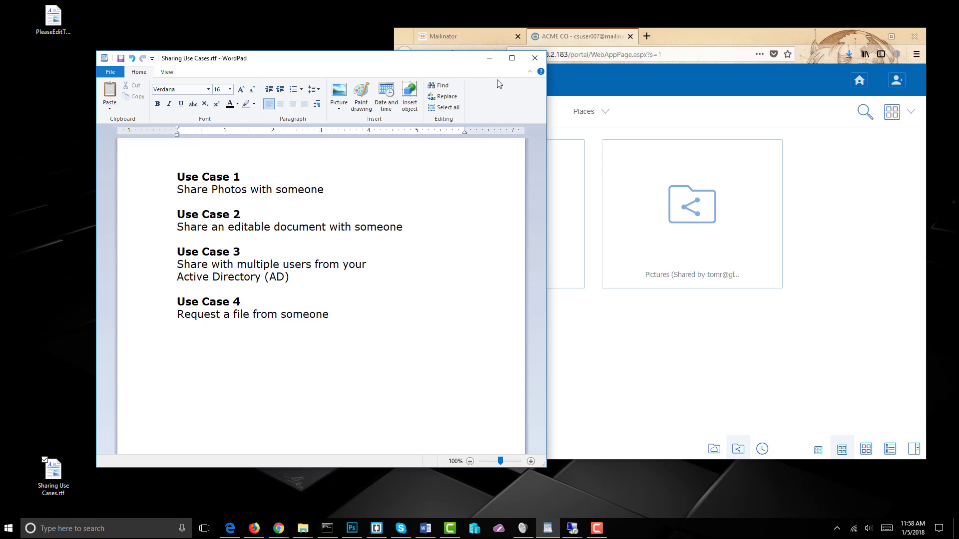
Minimize the WordPad window showing Sharing Use Cases.rtf
left_click(490, 59)
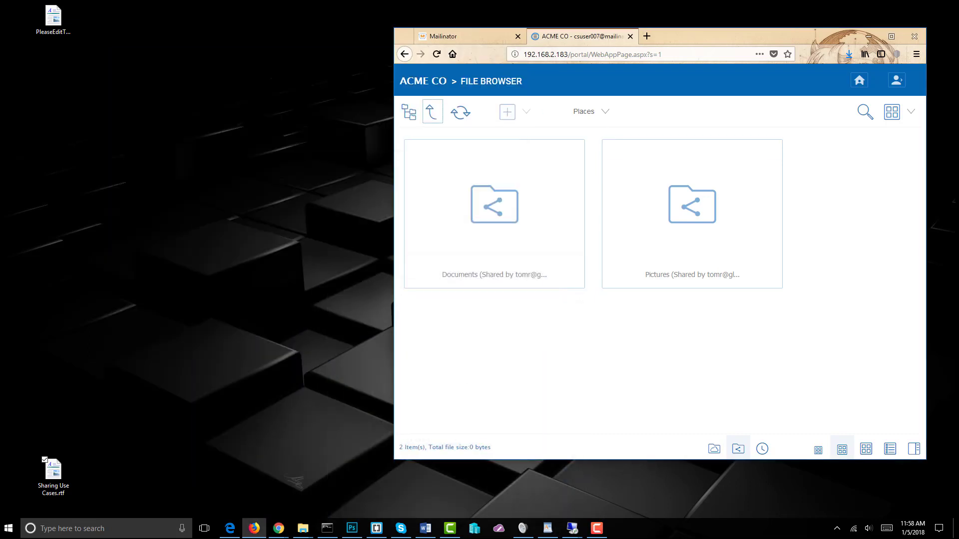